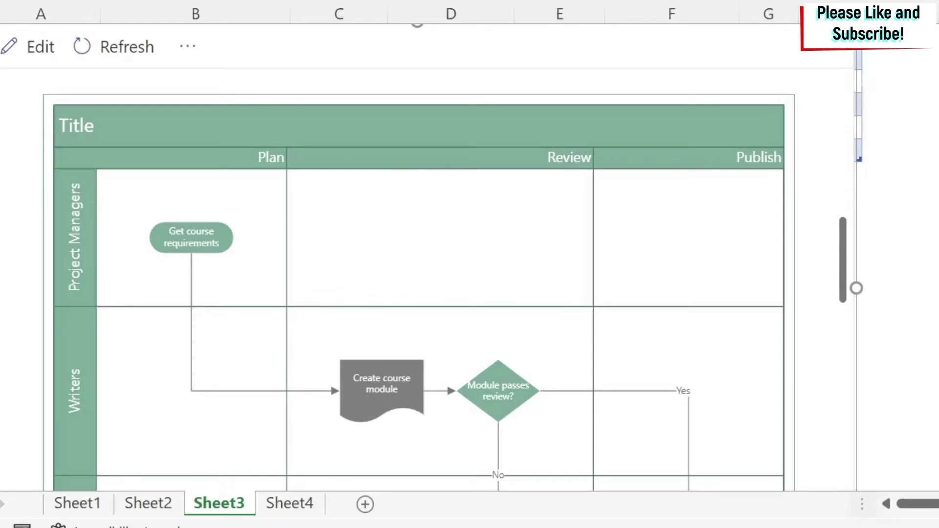
{"action": "left_click", "coordinate": [288, 505]}
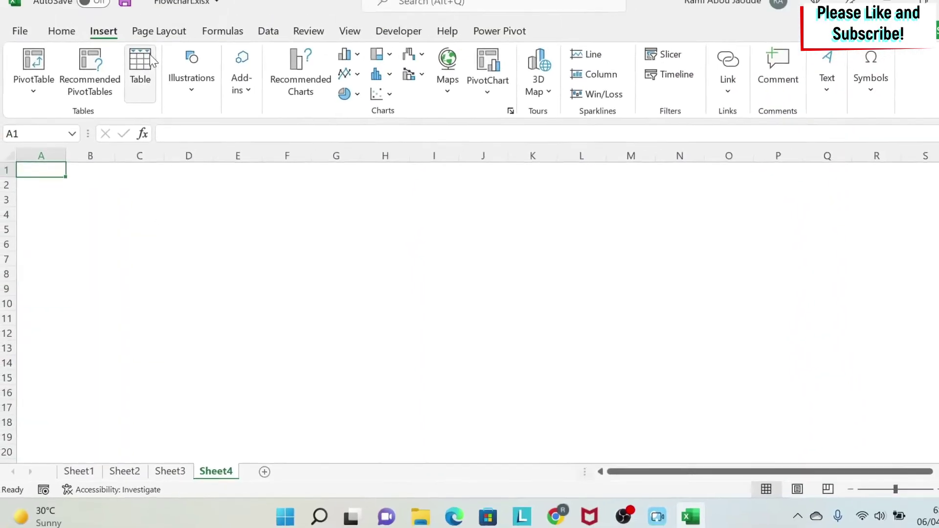
{"action": "left_click", "coordinate": [235, 88]}
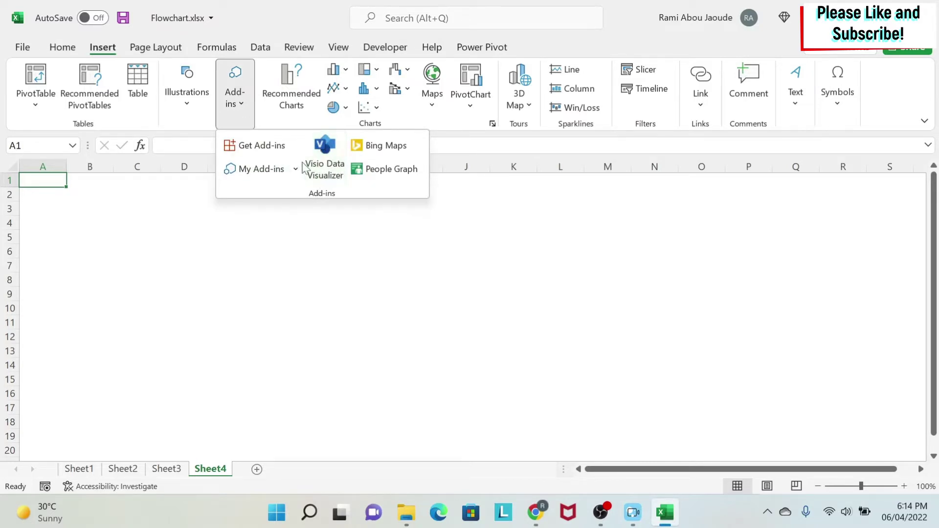
{"action": "left_click", "coordinate": [273, 147]}
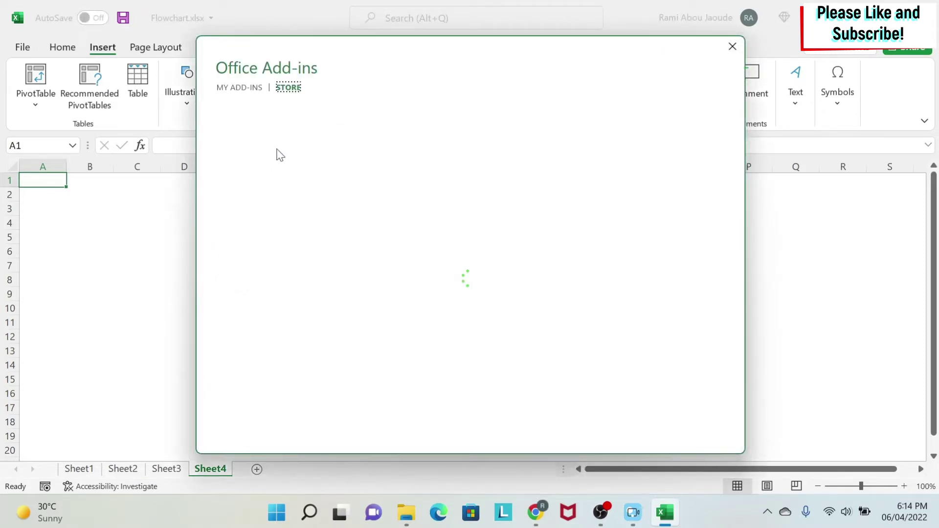
{"action": "left_click", "coordinate": [275, 147]}
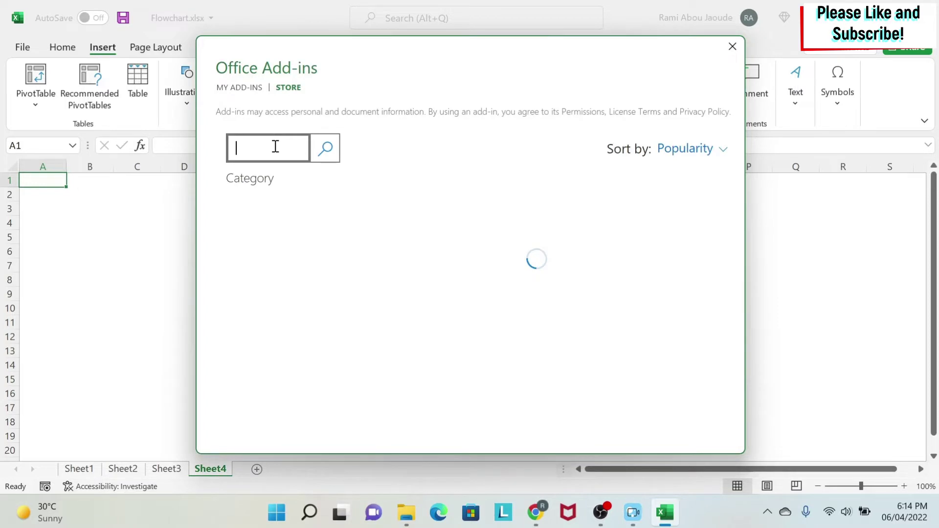
{"action": "type", "text": "visio"}
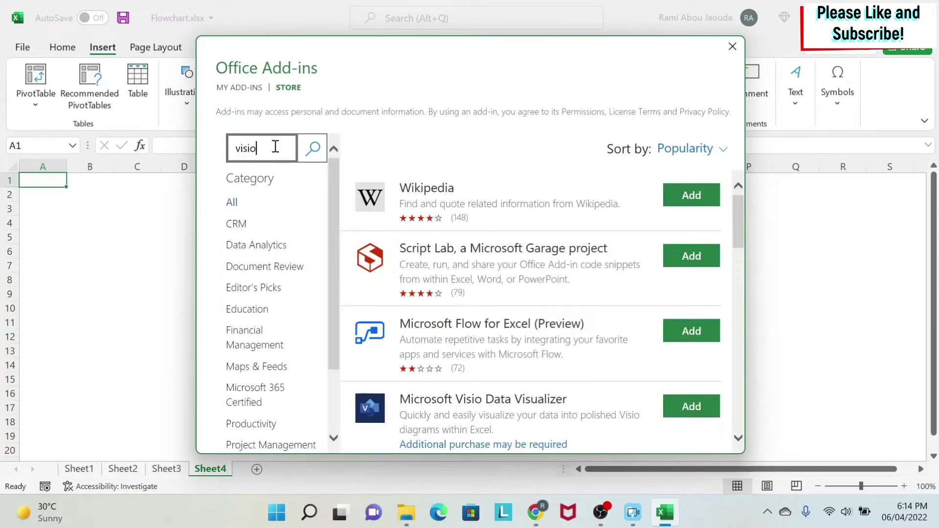
{"action": "left_click", "coordinate": [309, 147]}
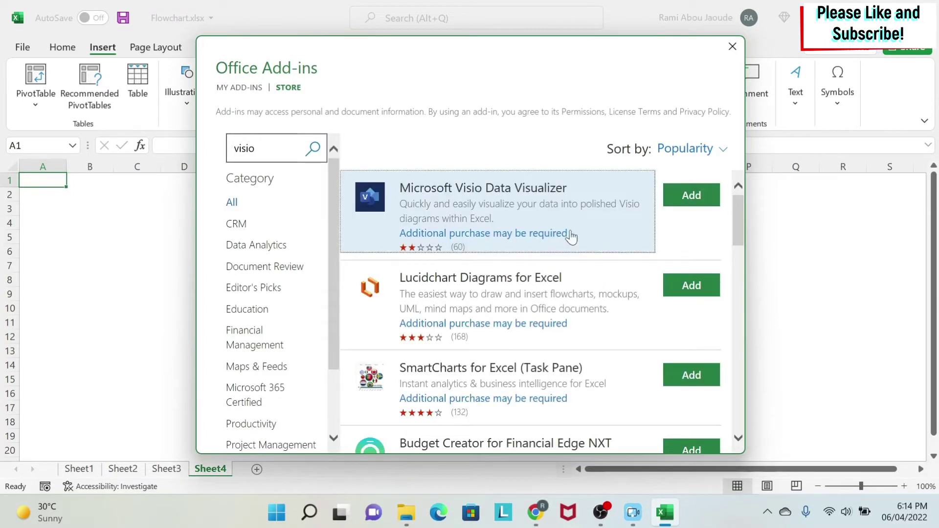
{"action": "left_click", "coordinate": [732, 47]}
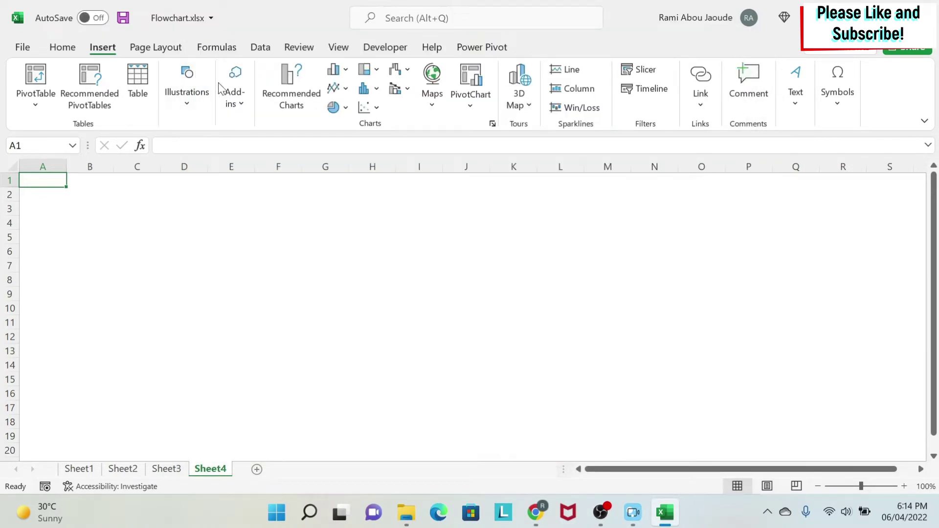
Insert the Microsoft Visio Data Visualizer from My Add-ins onto Sheet4.
{"action": "left_click", "coordinate": [237, 95]}
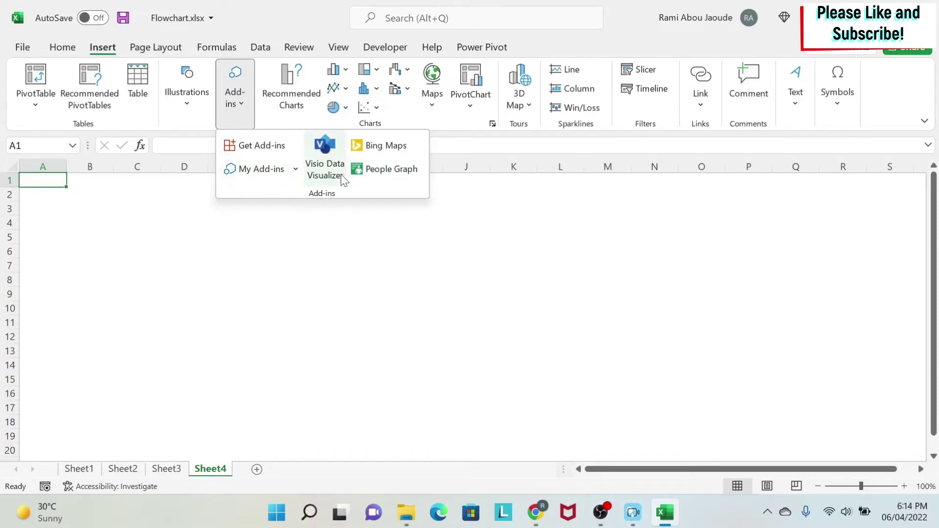
{"action": "left_click", "coordinate": [263, 172]}
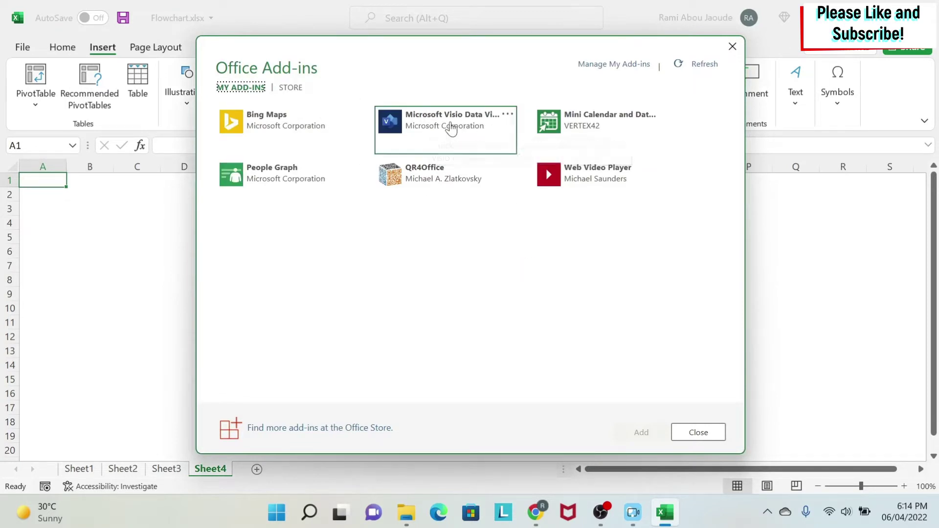
{"action": "double_click", "coordinate": [454, 126]}
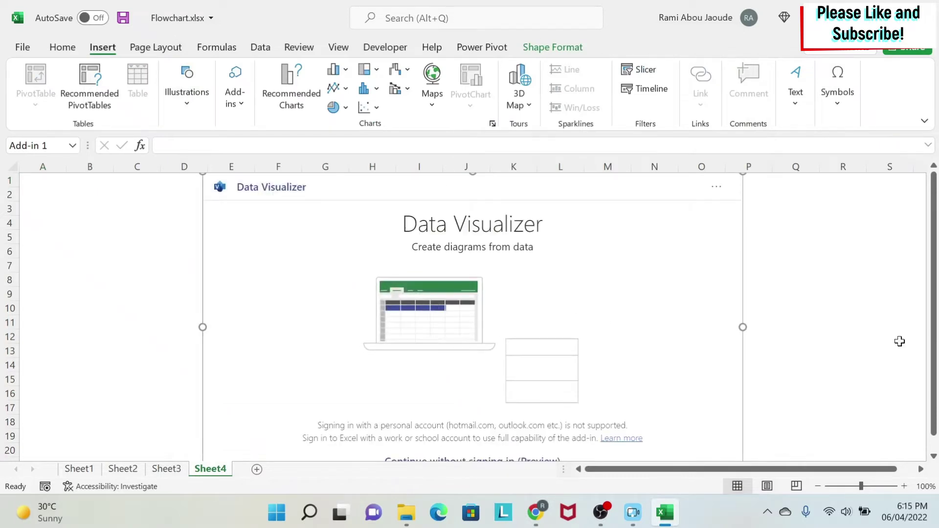
{"action": "left_click_drag", "start_coordinate": [931, 333], "coordinate": [931, 340]}
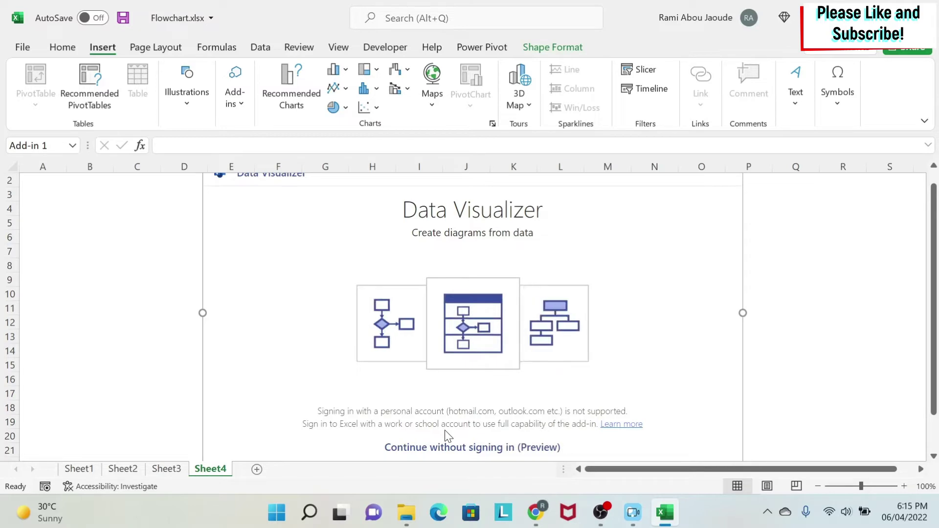
Continue without signing in and create a horizontal Cross-Functional Flowchart with starter data.
{"action": "left_click", "coordinate": [477, 448]}
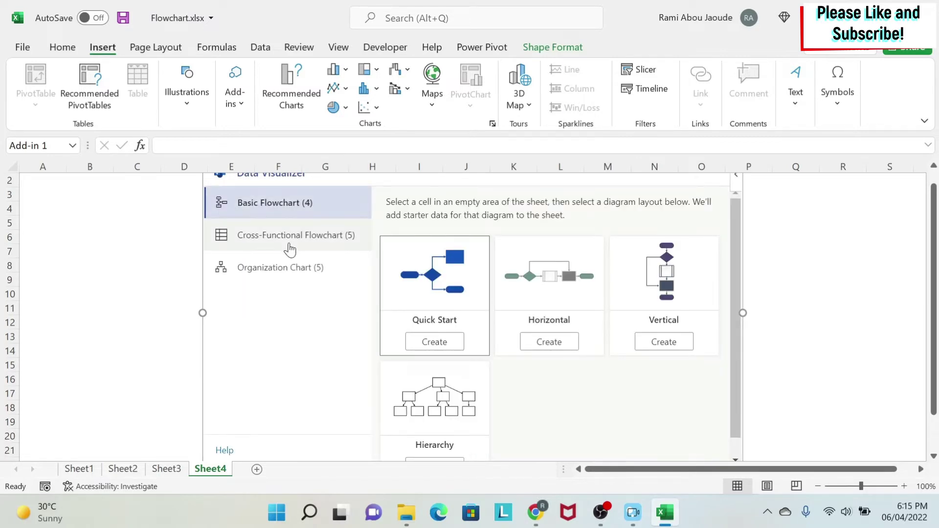
{"action": "left_click", "coordinate": [289, 240]}
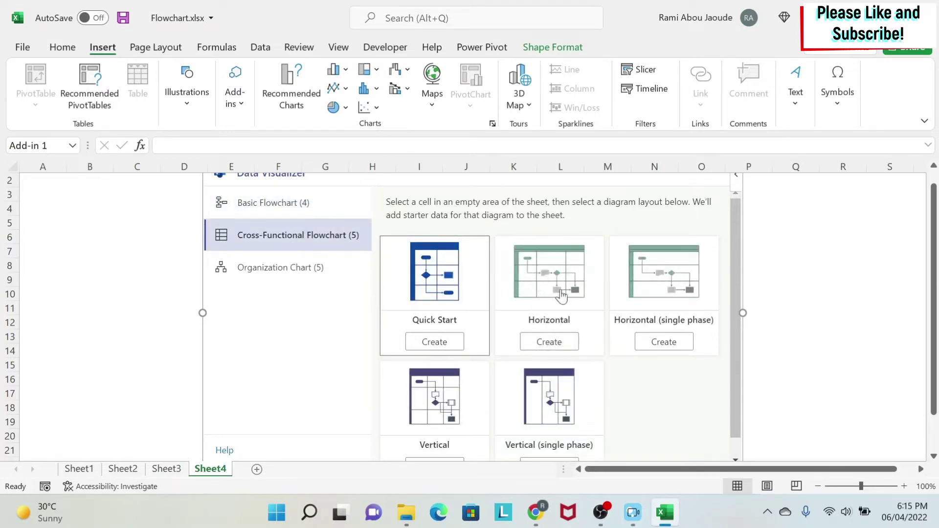
{"action": "left_click", "coordinate": [552, 343]}
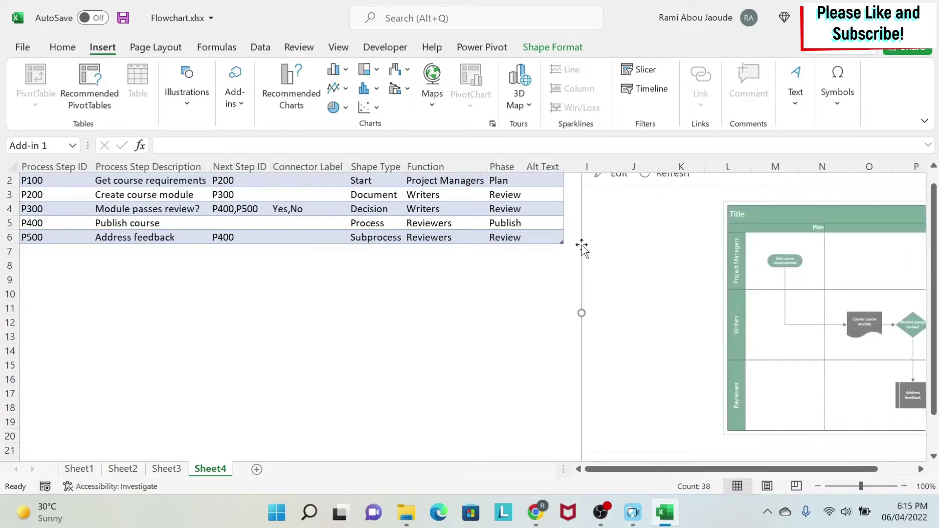
Change the P200 step ID in A3 to a duplicate P100, then undo to restore P200.
{"action": "scroll", "coordinate": [188, 225], "scroll_direction": "up", "scroll_amount": 1}
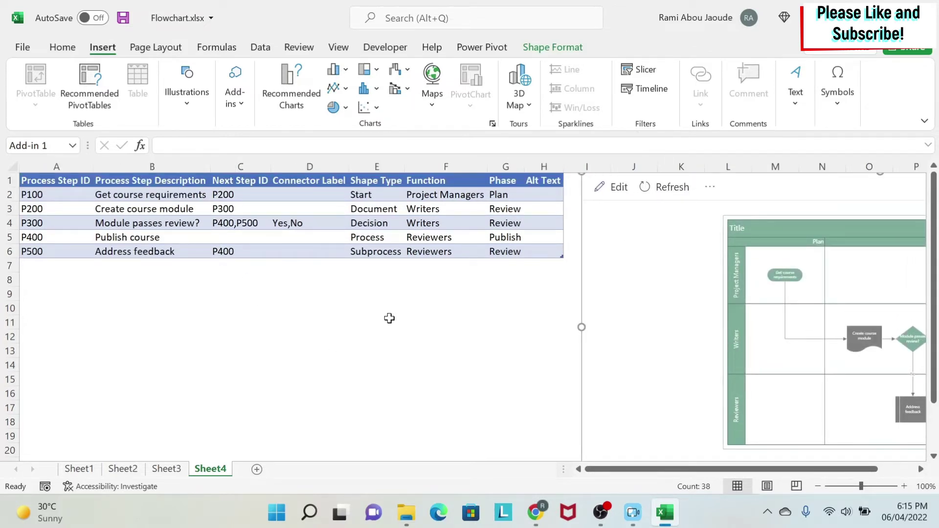
{"action": "left_click_drag", "start_coordinate": [462, 309], "coordinate": [29, 323]}
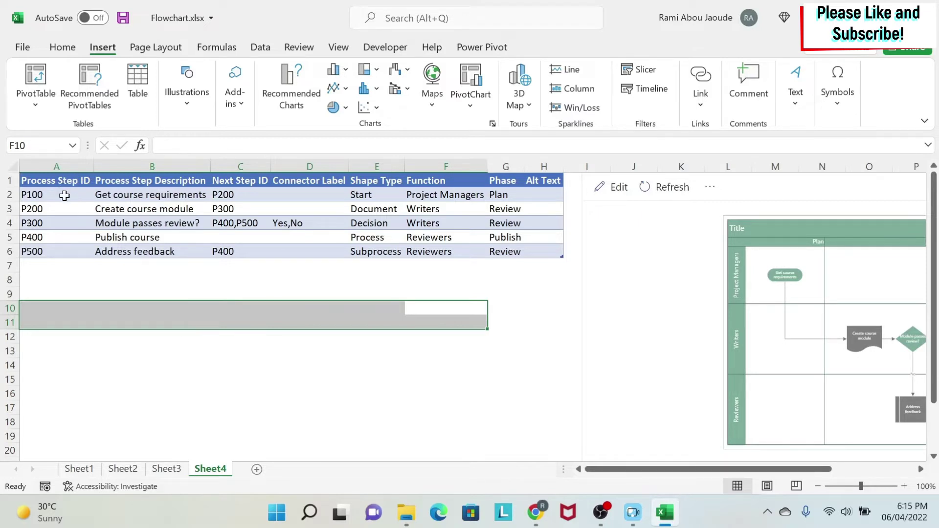
{"action": "left_click_drag", "start_coordinate": [66, 194], "coordinate": [56, 251]}
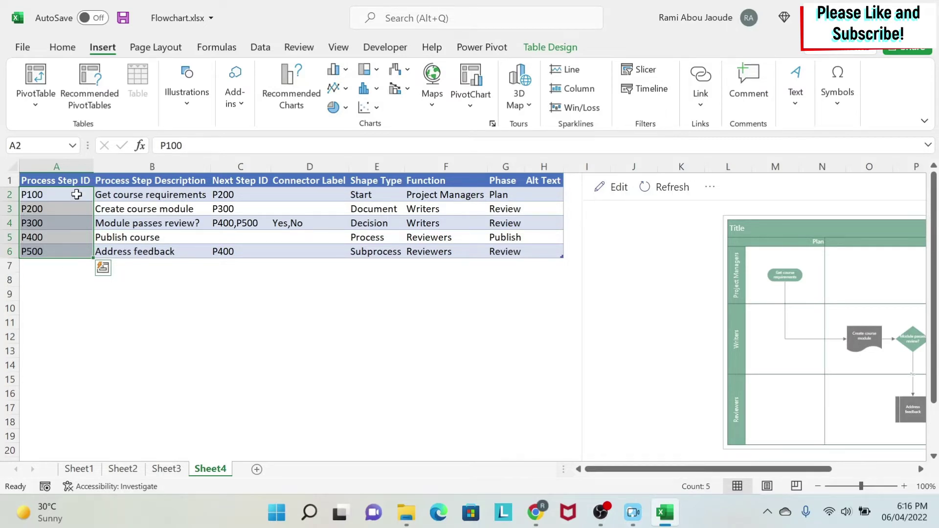
{"action": "left_click", "coordinate": [65, 208]}
{"action": "type", "text": "P100"}
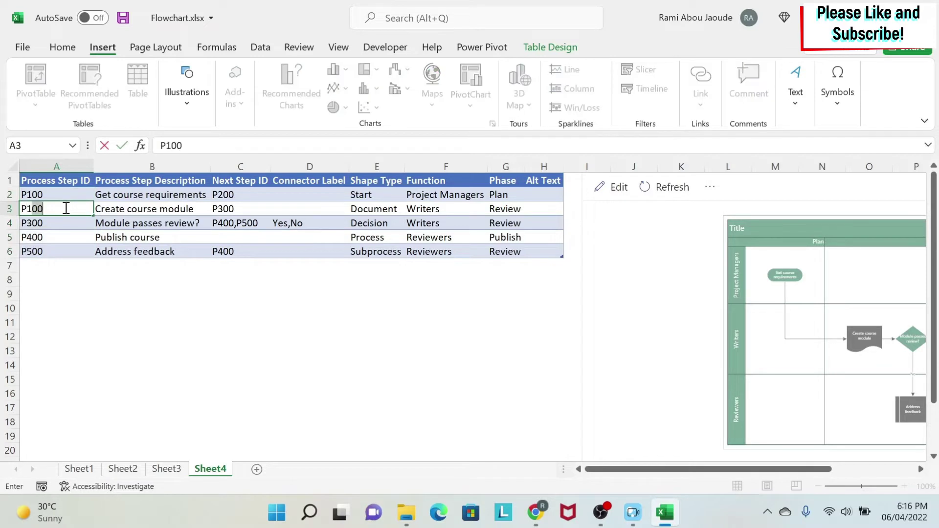
{"action": "key", "text": "Return"}
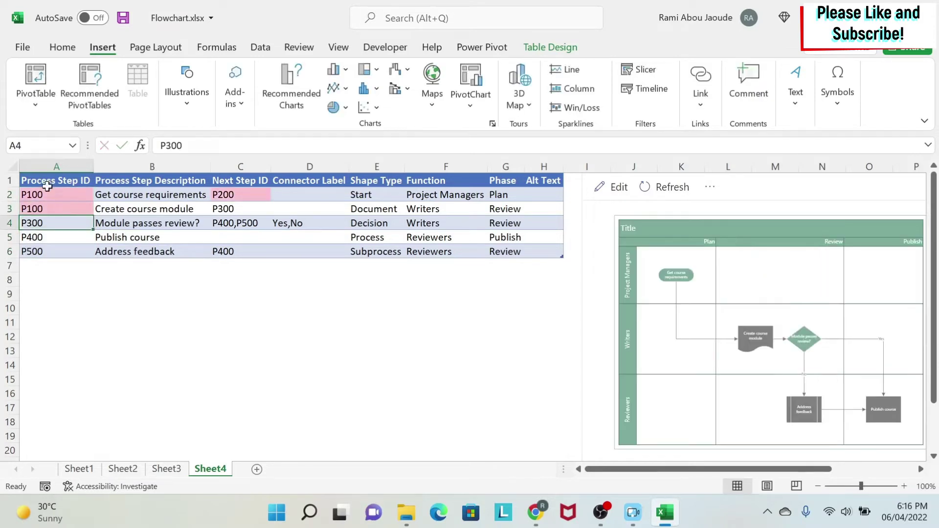
{"action": "left_click_drag", "start_coordinate": [48, 182], "coordinate": [47, 207]}
{"action": "key", "text": "ctrl+z"}
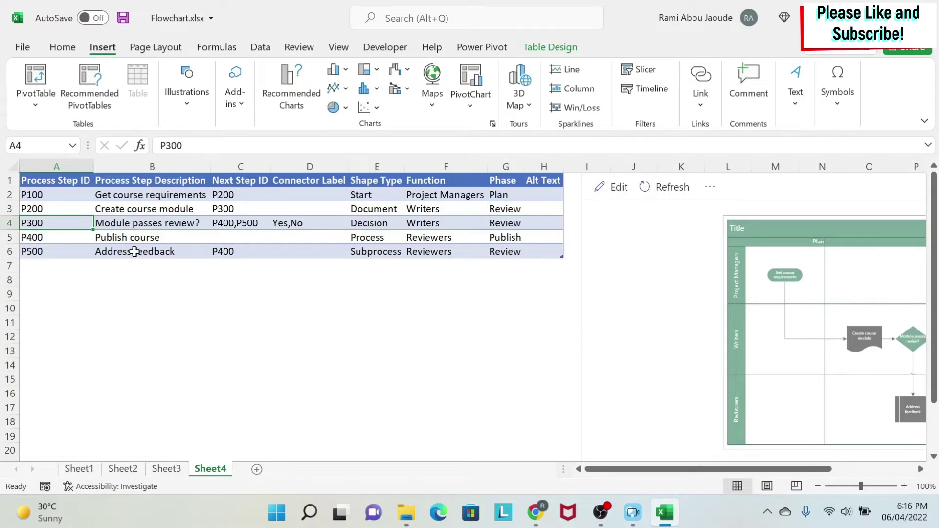
Check the Next Step IDs in C2 and C4, then scroll right to reveal the flowchart.
{"action": "left_click", "coordinate": [243, 197]}
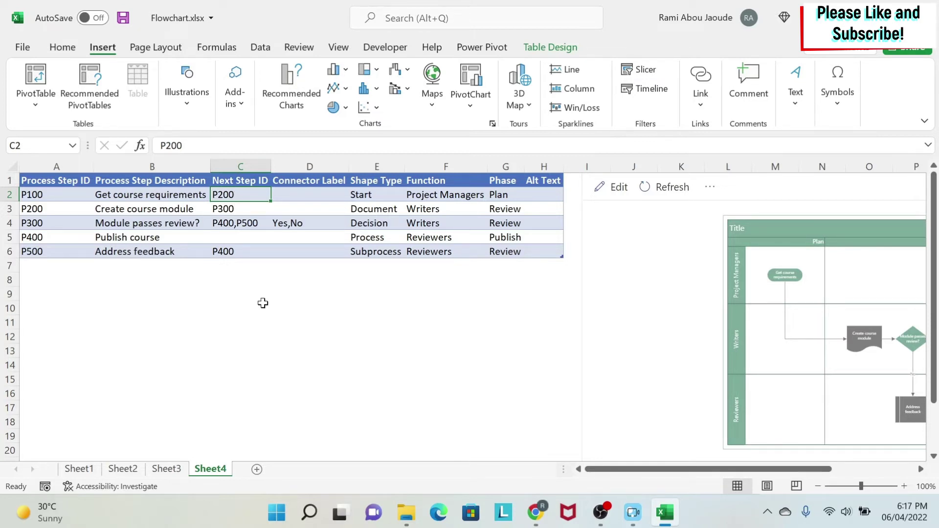
{"action": "left_click", "coordinate": [235, 223]}
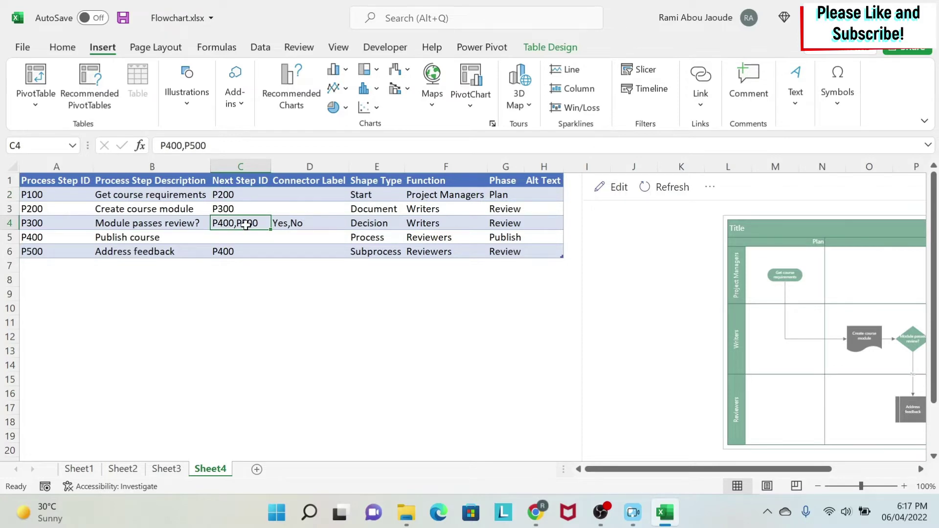
{"action": "left_click_drag", "start_coordinate": [729, 469], "coordinate": [831, 470]}
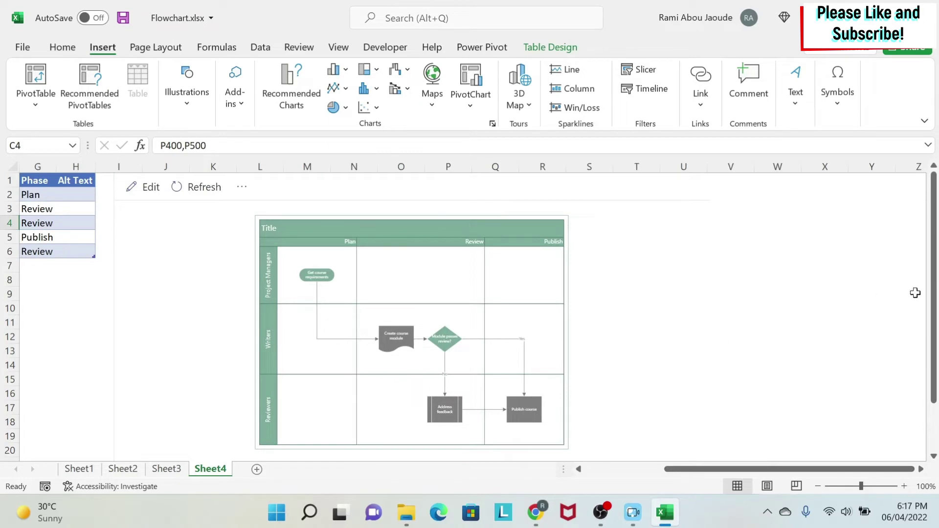
{"action": "left_click_drag", "start_coordinate": [933, 293], "coordinate": [933, 341]}
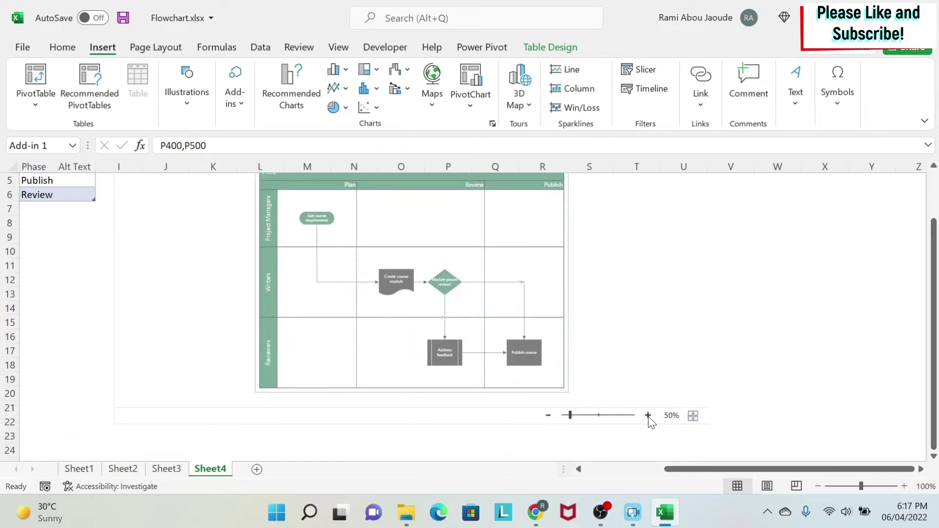
Zoom the flowchart diagram to 80% and pan around inside it.
{"action": "left_click", "coordinate": [648, 415]}
{"action": "left_click", "coordinate": [648, 415]}
{"action": "left_click", "coordinate": [648, 415]}
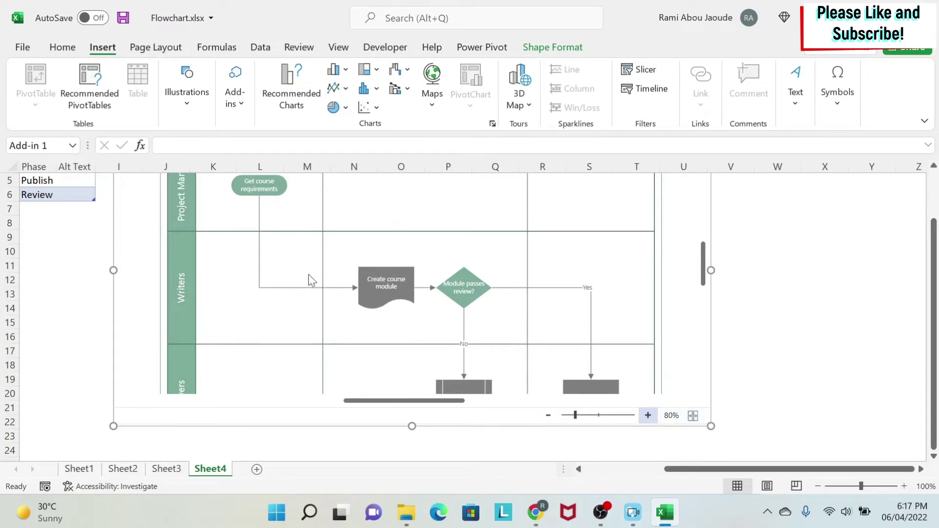
{"action": "left_click_drag", "start_coordinate": [429, 240], "coordinate": [407, 256]}
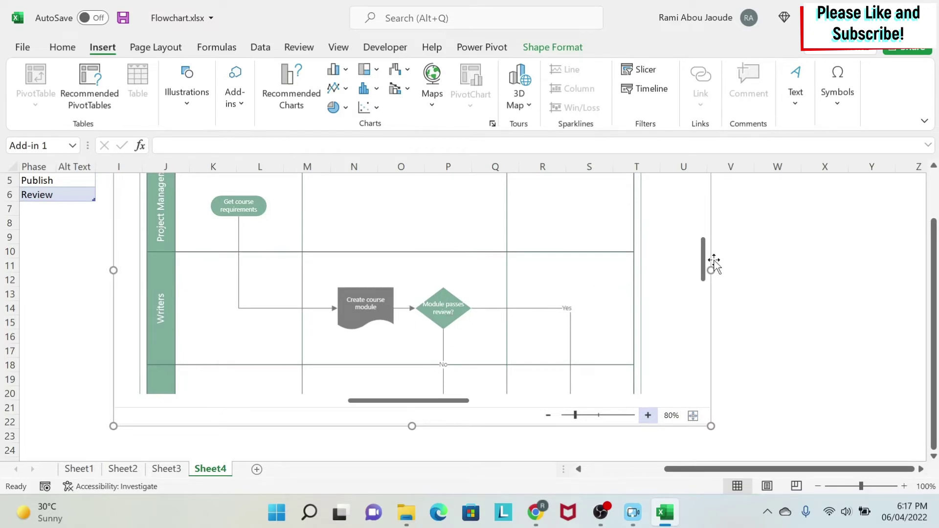
Scroll back to the table's start and select P300's next-step cell C4.
{"action": "left_click_drag", "start_coordinate": [704, 260], "coordinate": [705, 277]}
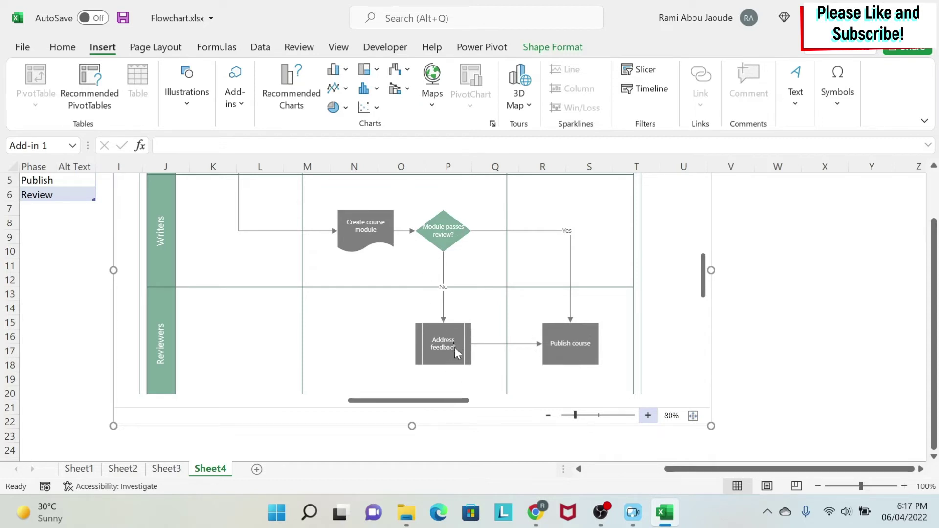
{"action": "left_click_drag", "start_coordinate": [709, 469], "coordinate": [562, 477]}
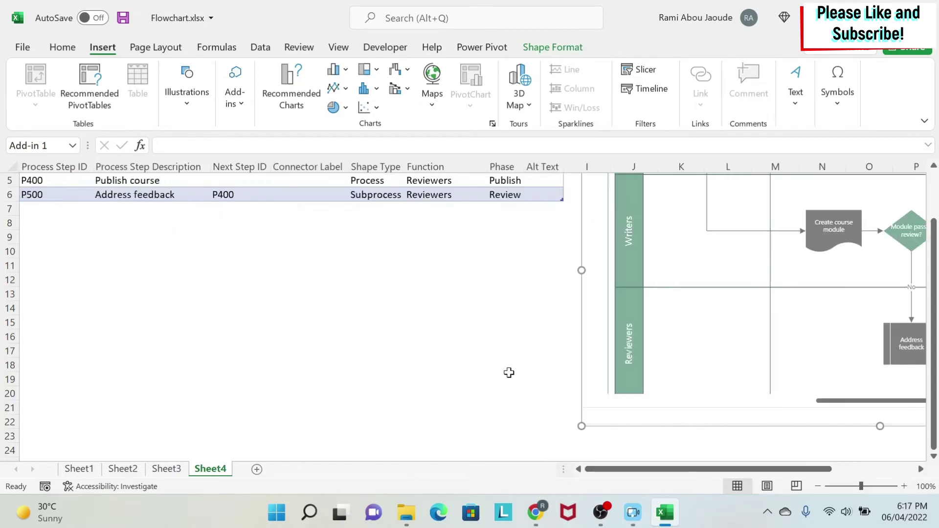
{"action": "scroll", "coordinate": [507, 373], "scroll_direction": "up", "scroll_amount": 2}
{"action": "left_click", "coordinate": [243, 221]}
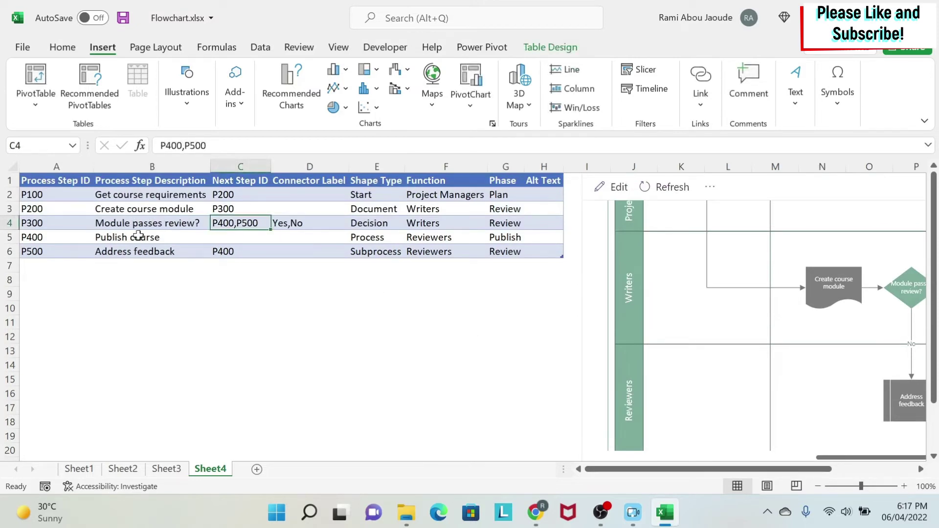
Change P300's connector labels in D4 to 'Yes,No, Maybe'.
{"action": "left_click", "coordinate": [53, 237]}
{"action": "left_click", "coordinate": [49, 252]}
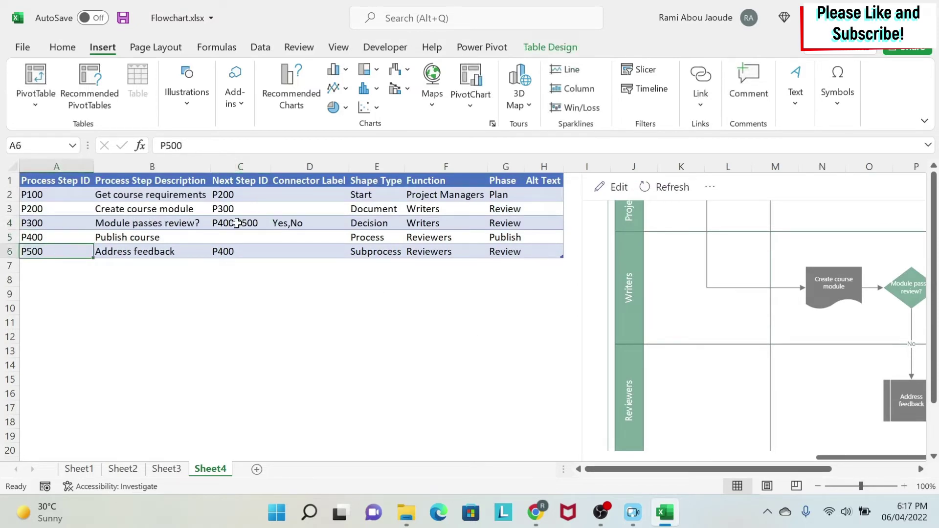
{"action": "left_click", "coordinate": [289, 221]}
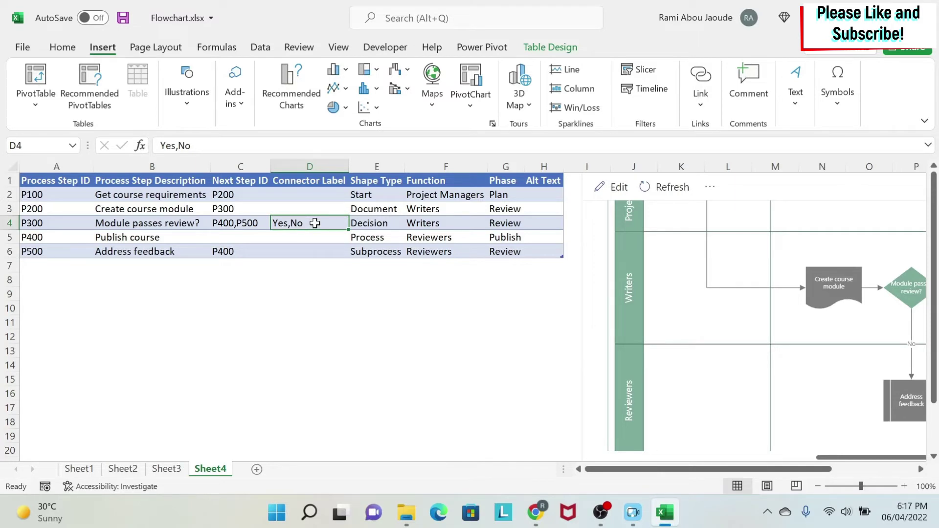
{"action": "double_click", "coordinate": [313, 223]}
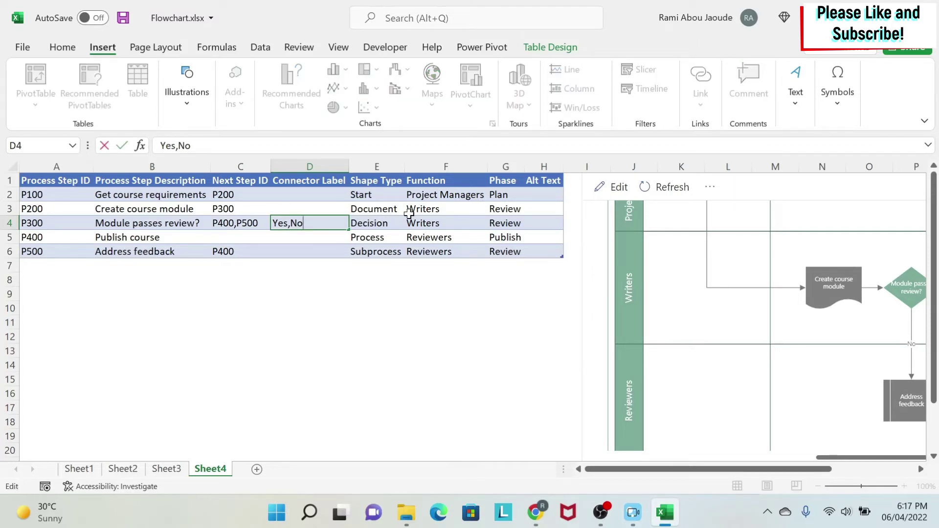
{"action": "type", "text": "Yes,No, Maybe"}
{"action": "key", "text": "Return"}
Append ', P600' to P300's next step IDs in C4.
{"action": "key", "text": "Up"}
{"action": "key", "text": "Left"}
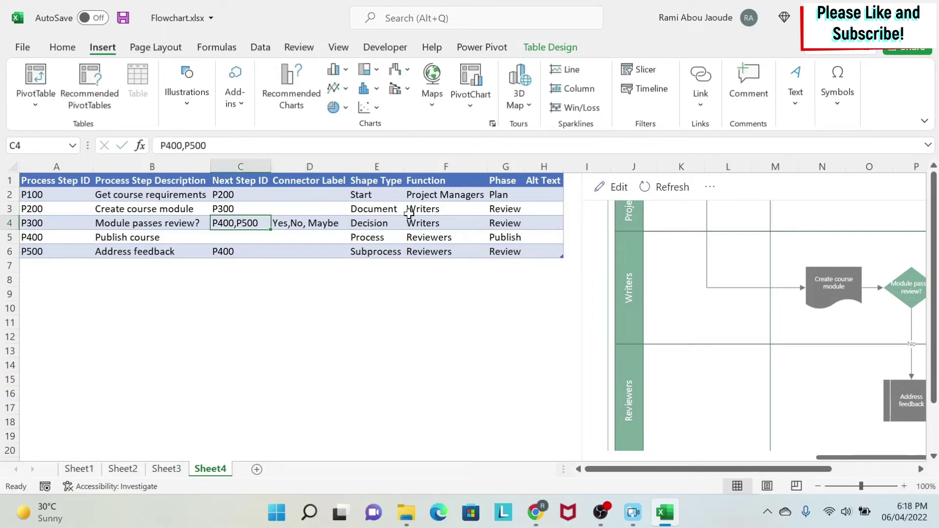
{"action": "left_click", "coordinate": [236, 145]}
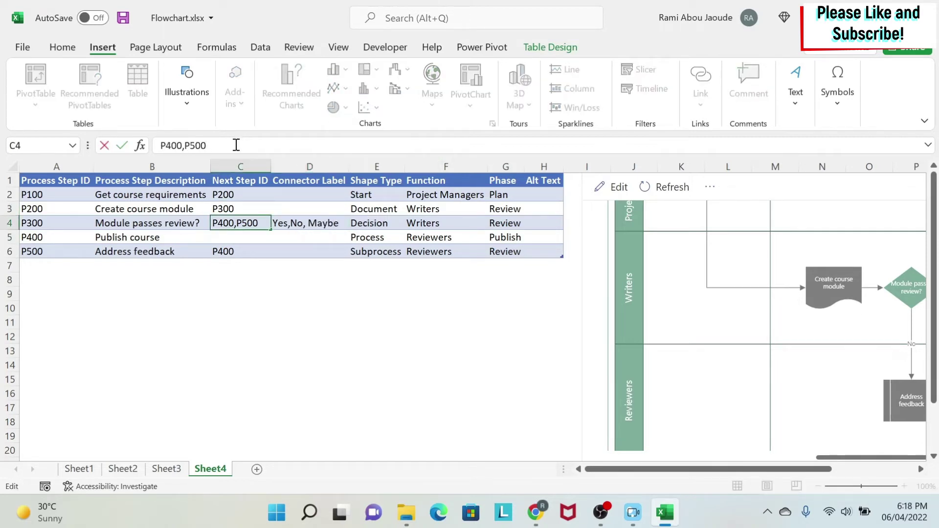
{"action": "type", "text": ", P600"}
{"action": "key", "text": "Return"}
Start row 7 with step ID P600 and description 'New Step'.
{"action": "key", "text": "Down"}
{"action": "key", "text": "Left"}
{"action": "key", "text": "Down"}
{"action": "key", "text": "Left"}
{"action": "key", "text": "Up"}
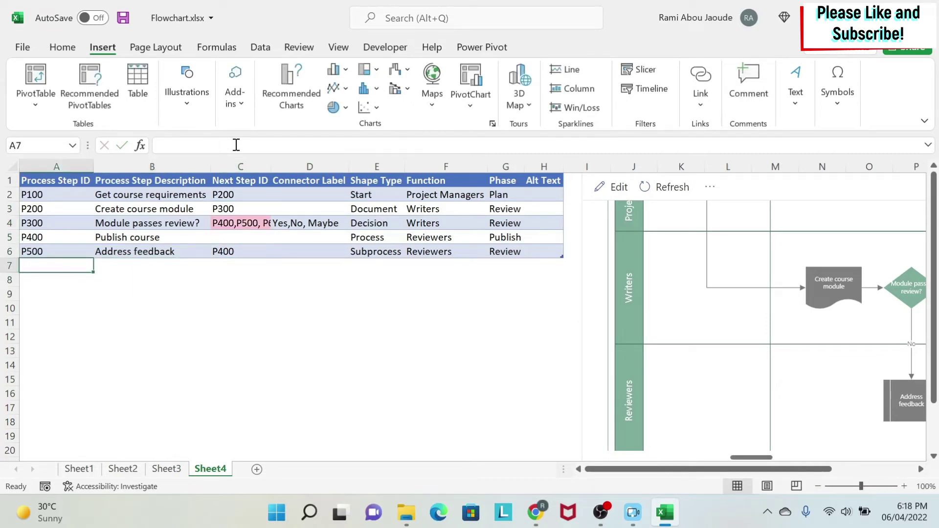
{"action": "type", "text": "P600"}
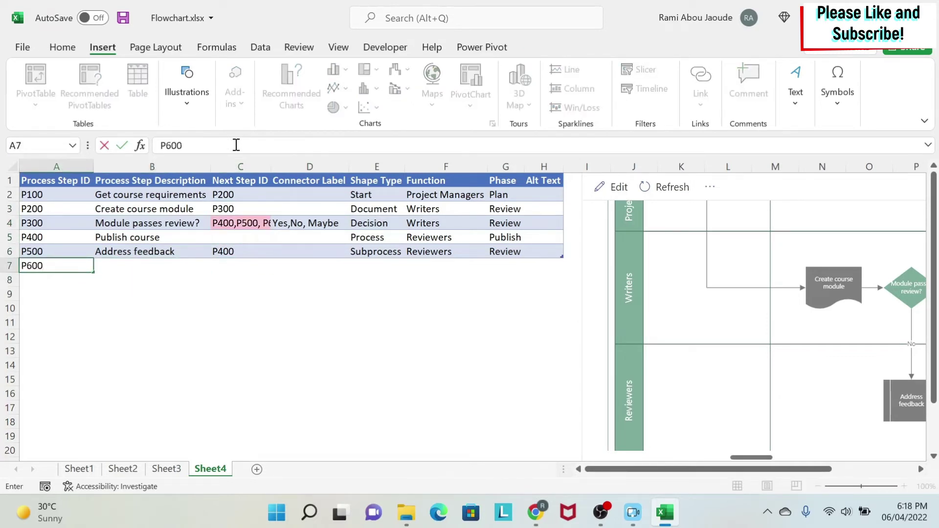
{"action": "key", "text": "Tab"}
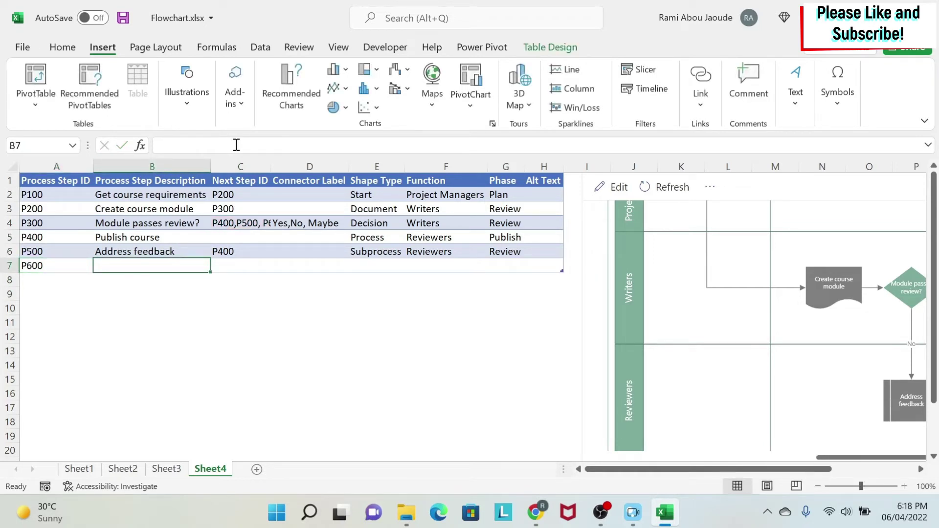
{"action": "type", "text": "New Step"}
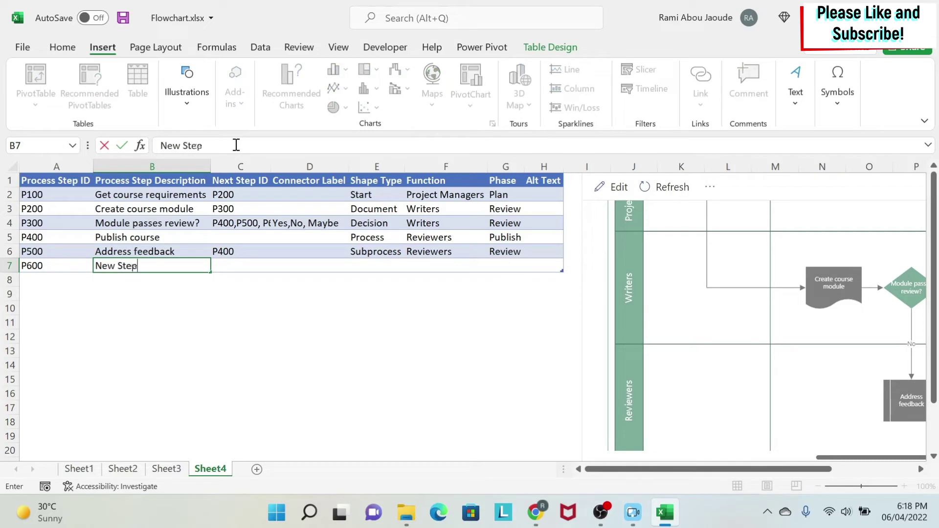
{"action": "key", "text": "Tab"}
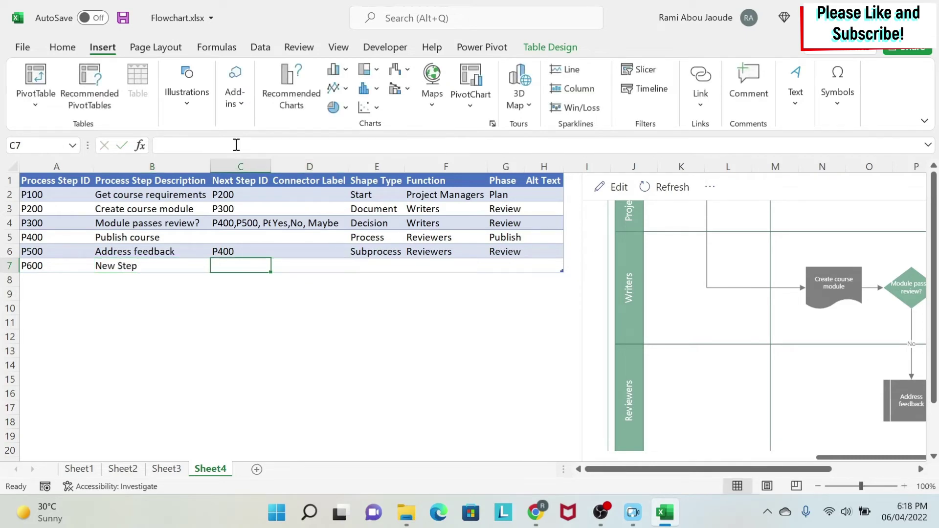
Set the new P600 step's shape type to End.
{"action": "key", "text": "Up"}
{"action": "key", "text": "Right"}
{"action": "key", "text": "Down"}
{"action": "key", "text": "Right"}
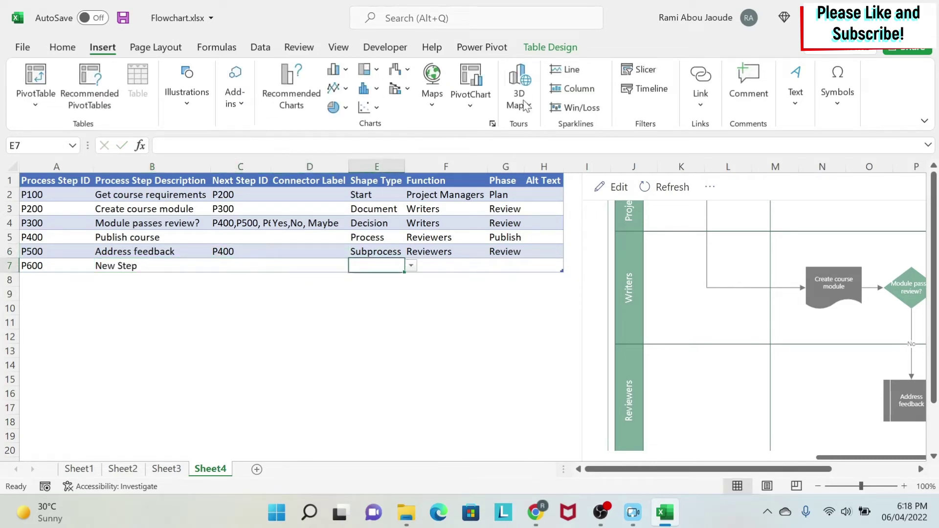
{"action": "left_click", "coordinate": [413, 268]}
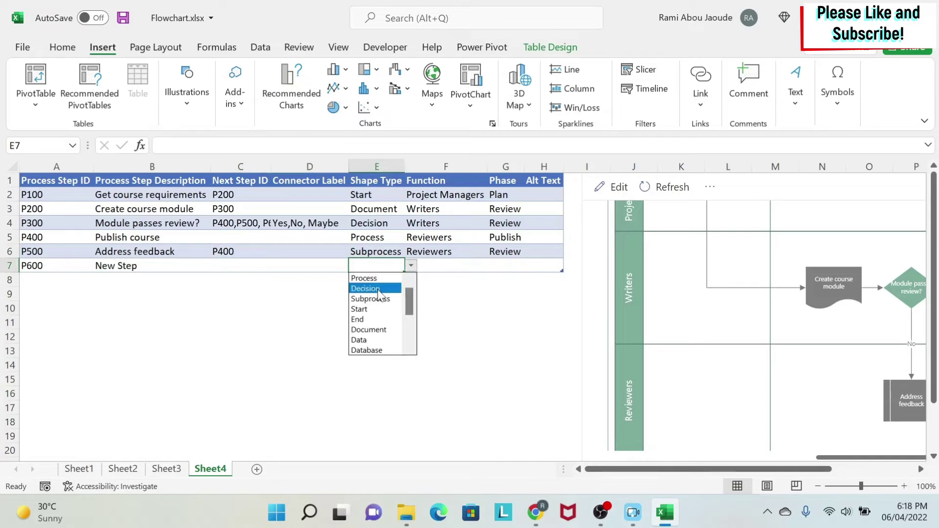
{"action": "left_click", "coordinate": [362, 319]}
Copy Reviewers and Publish from F5:G5 into the new row, then refresh the flowchart.
{"action": "left_click", "coordinate": [455, 263]}
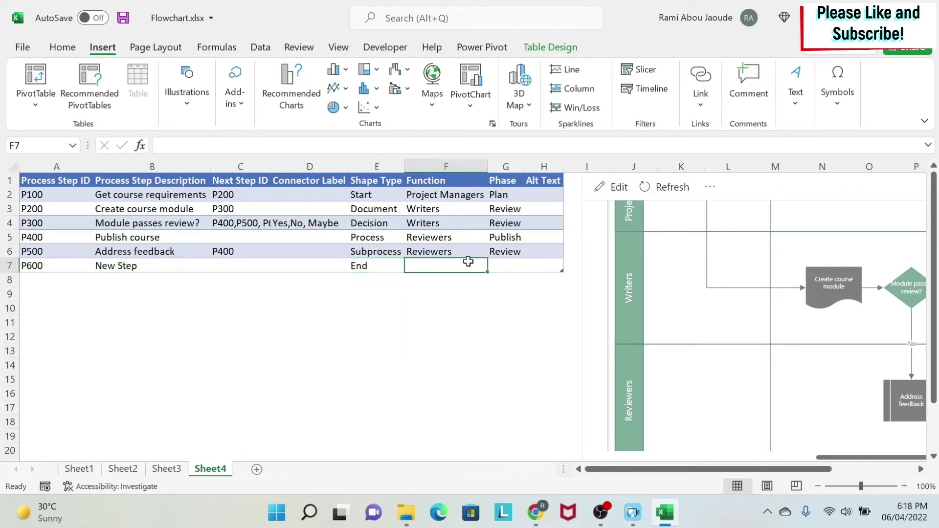
{"action": "left_click", "coordinate": [460, 252]}
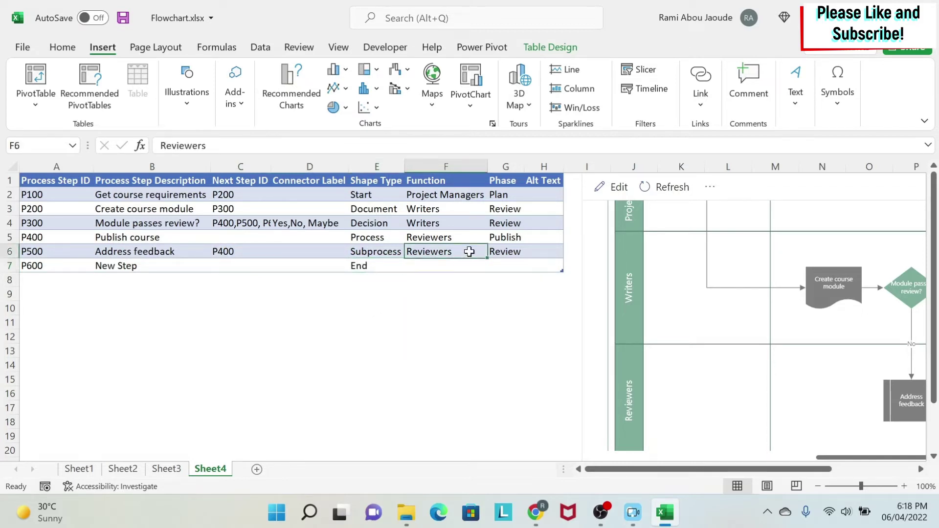
{"action": "left_click_drag", "start_coordinate": [460, 252], "coordinate": [506, 237]}
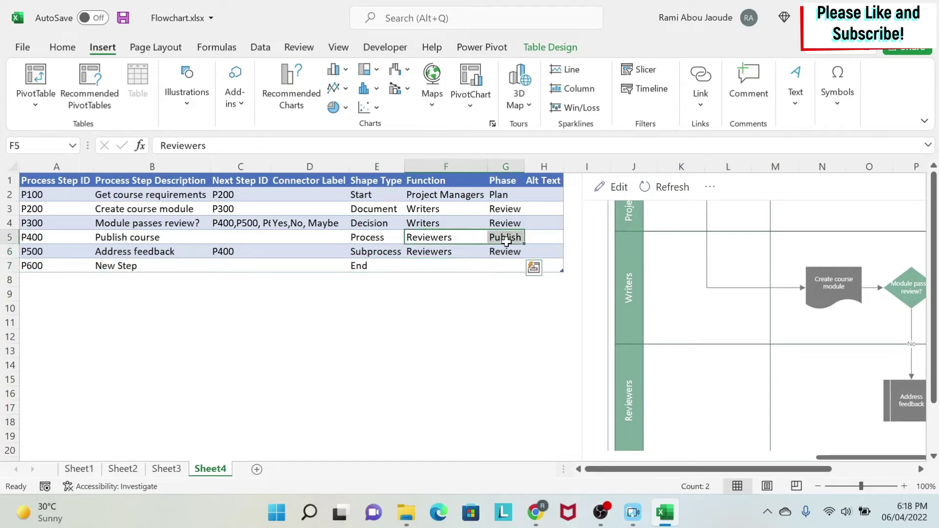
{"action": "key", "text": "ctrl+c"}
{"action": "left_click", "coordinate": [443, 265]}
{"action": "key", "text": "ctrl+v"}
{"action": "left_click", "coordinate": [478, 307]}
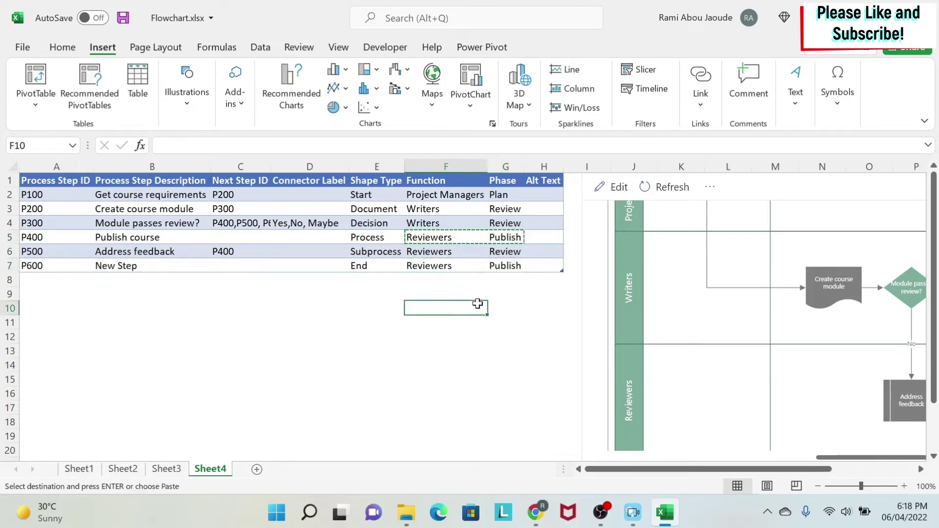
{"action": "left_click", "coordinate": [672, 188]}
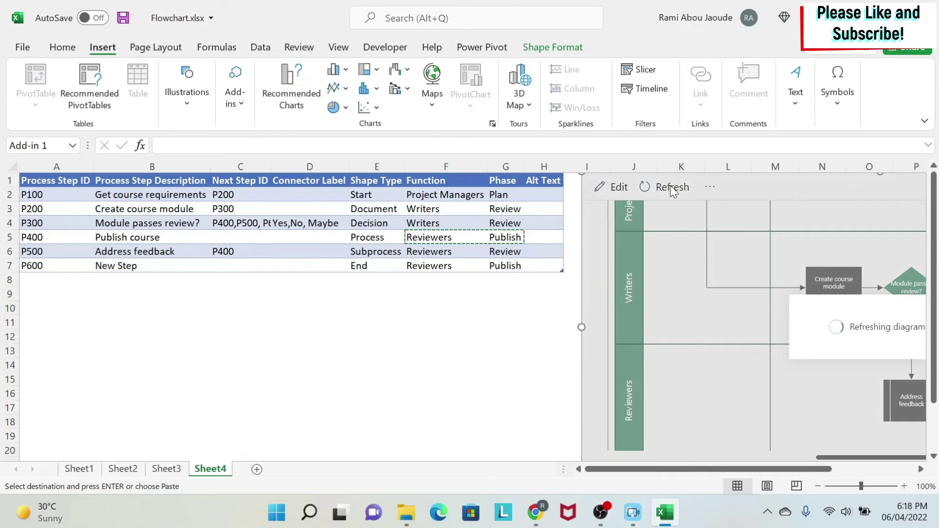
Zoom into the flowchart to inspect the New Step end shape and its Maybe connector.
{"action": "left_click_drag", "start_coordinate": [807, 468], "coordinate": [886, 468]}
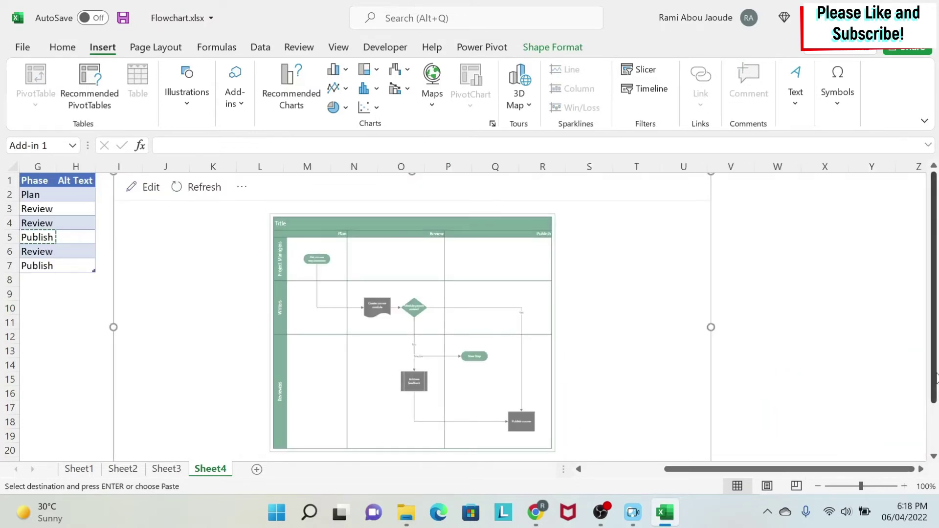
{"action": "left_click_drag", "start_coordinate": [933, 371], "coordinate": [933, 394]}
{"action": "left_click", "coordinate": [647, 442]}
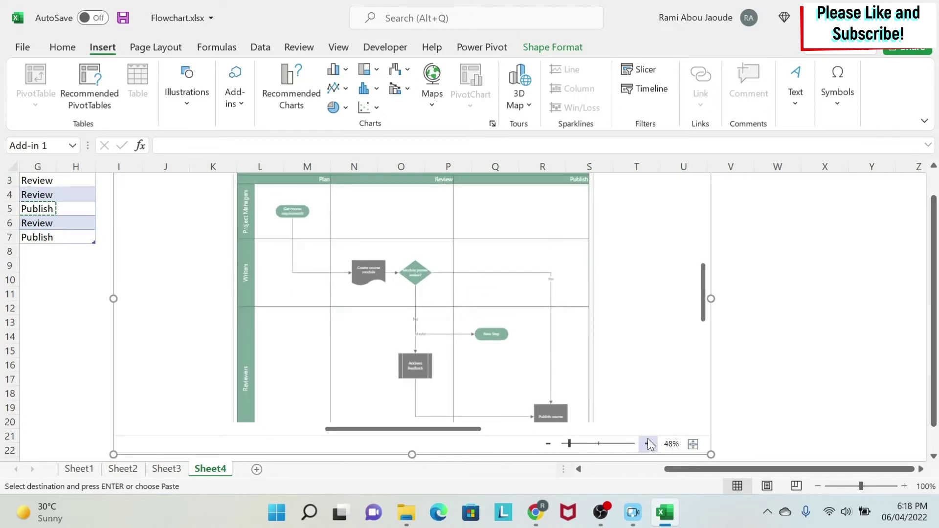
{"action": "left_click", "coordinate": [647, 443]}
{"action": "left_click", "coordinate": [648, 443]}
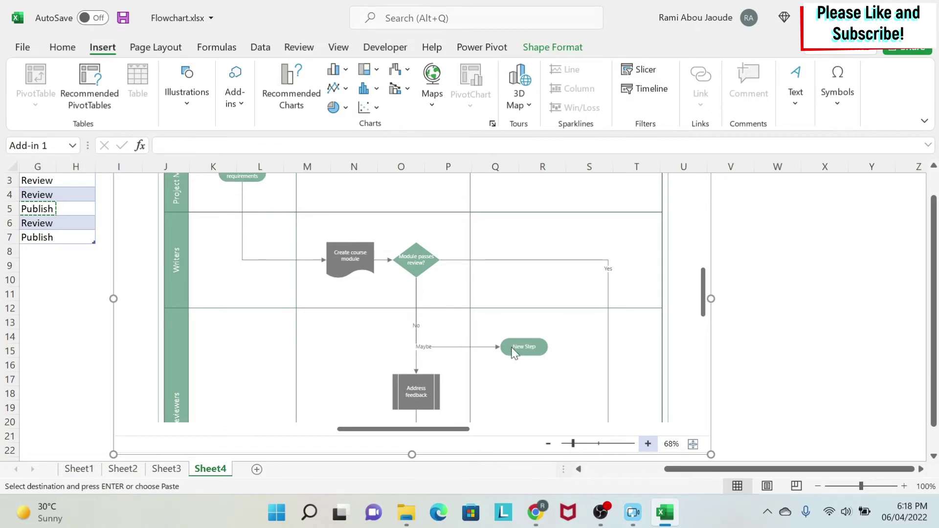
{"action": "scroll", "coordinate": [709, 302], "scroll_direction": "down", "scroll_amount": 3}
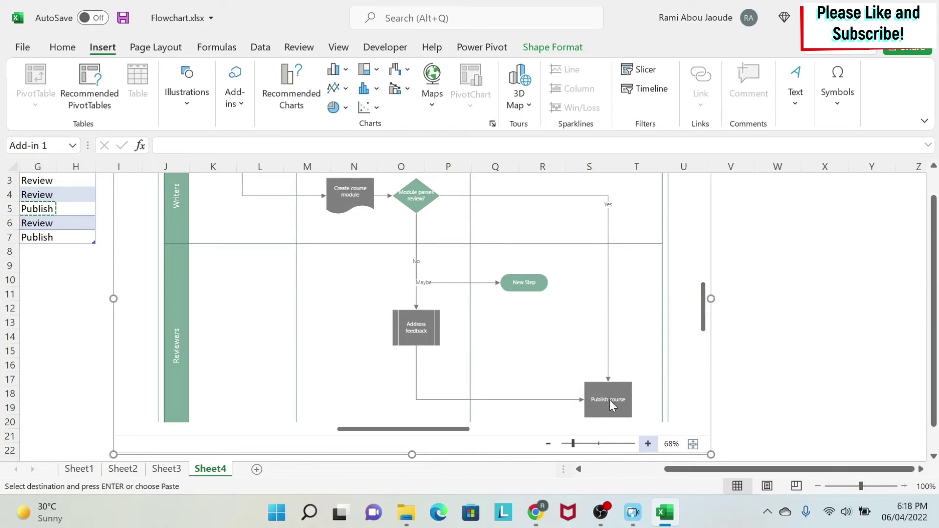
{"action": "left_click_drag", "start_coordinate": [680, 468], "coordinate": [394, 468]}
{"action": "scroll", "coordinate": [367, 344], "scroll_direction": "up", "scroll_amount": 1}
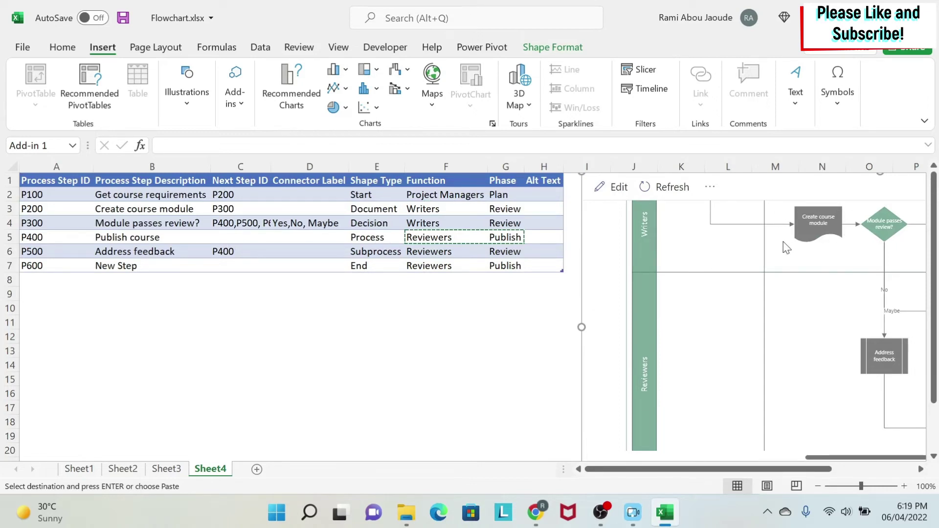
Change P100's shape type in E2 from Start to Data and refresh the flowchart.
{"action": "left_click", "coordinate": [388, 195]}
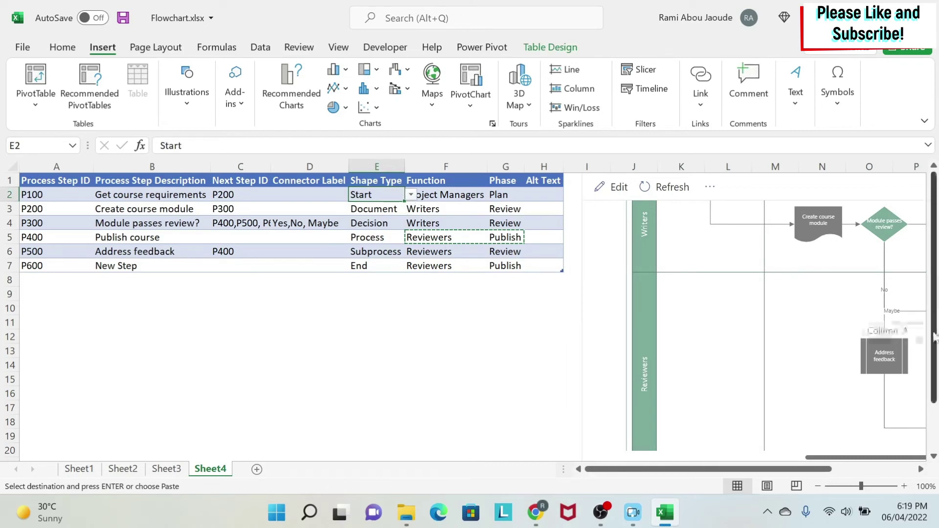
{"action": "left_click_drag", "start_coordinate": [811, 469], "coordinate": [854, 472]}
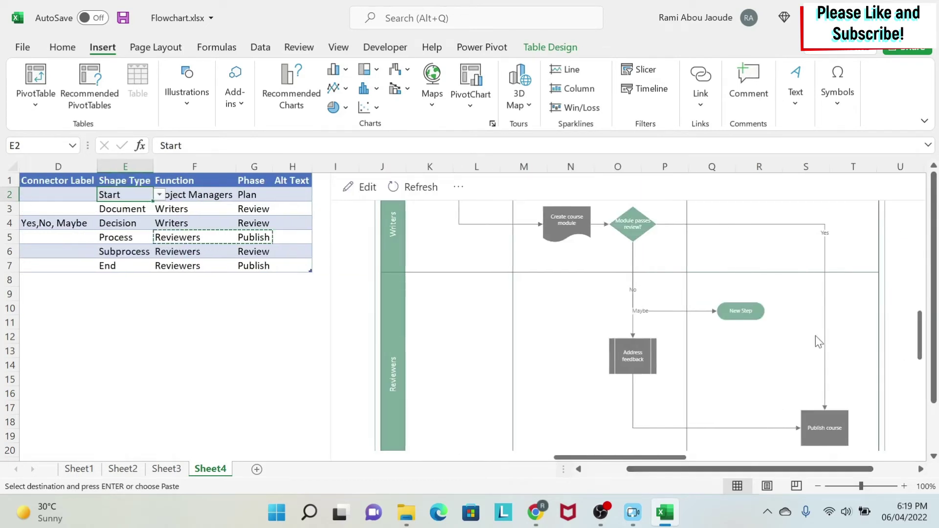
{"action": "left_click", "coordinate": [919, 336]}
{"action": "scroll", "coordinate": [724, 332], "scroll_direction": "up", "scroll_amount": 5}
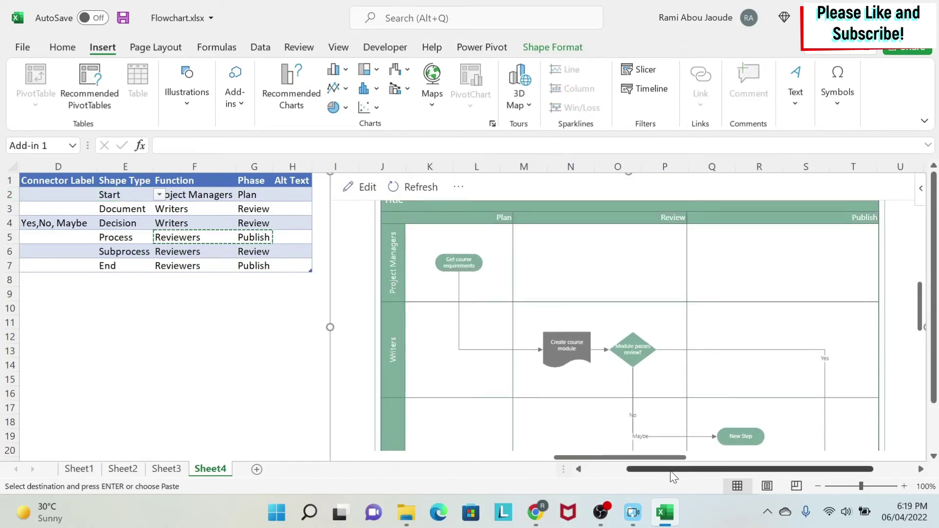
{"action": "left_click_drag", "start_coordinate": [673, 469], "coordinate": [633, 469]}
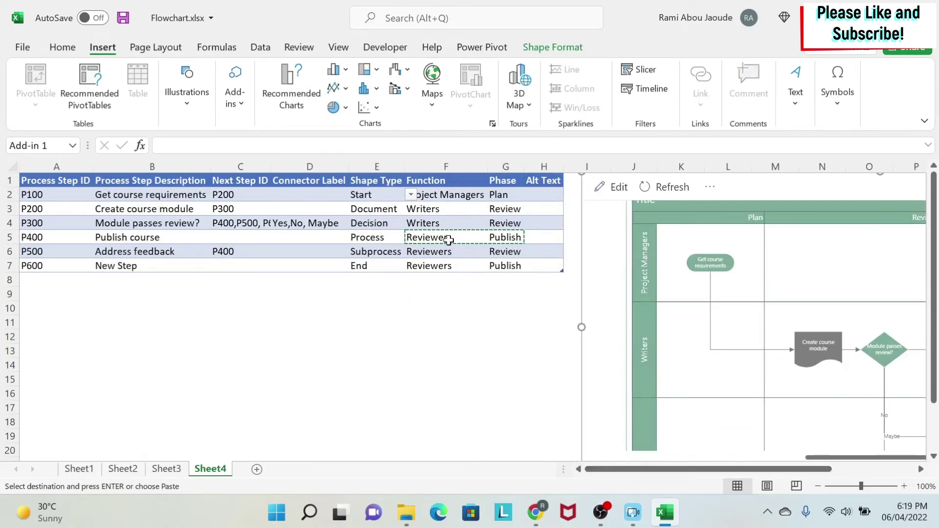
{"action": "left_click", "coordinate": [410, 194]}
{"action": "left_click", "coordinate": [370, 237]}
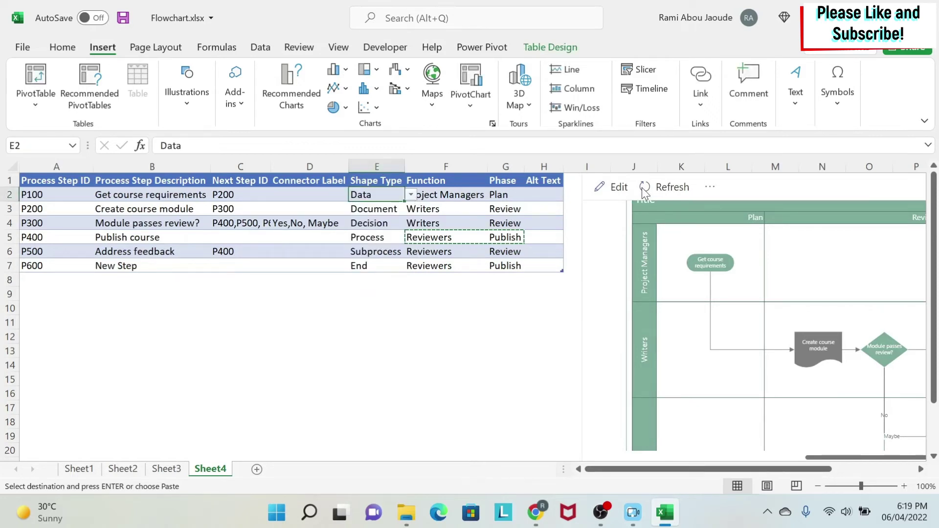
{"action": "left_click", "coordinate": [658, 189]}
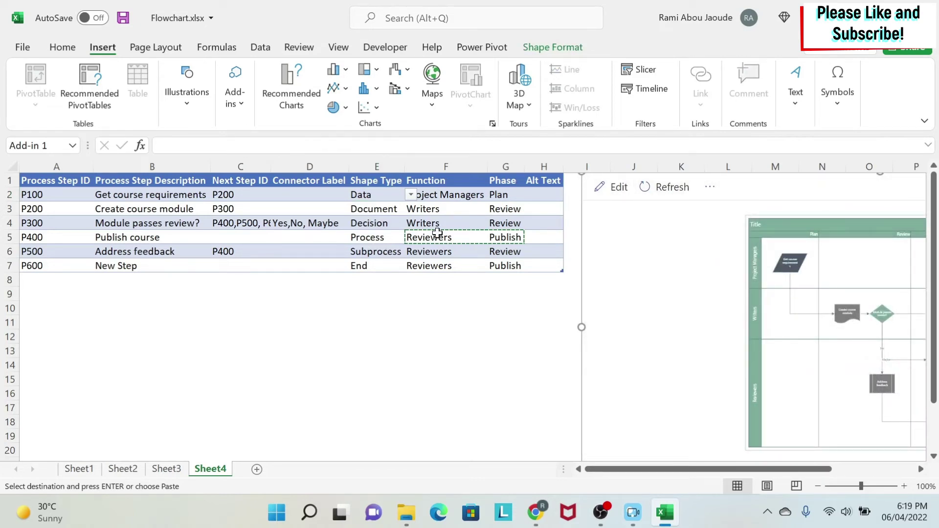
{"action": "left_click_drag", "start_coordinate": [433, 236], "coordinate": [516, 236]}
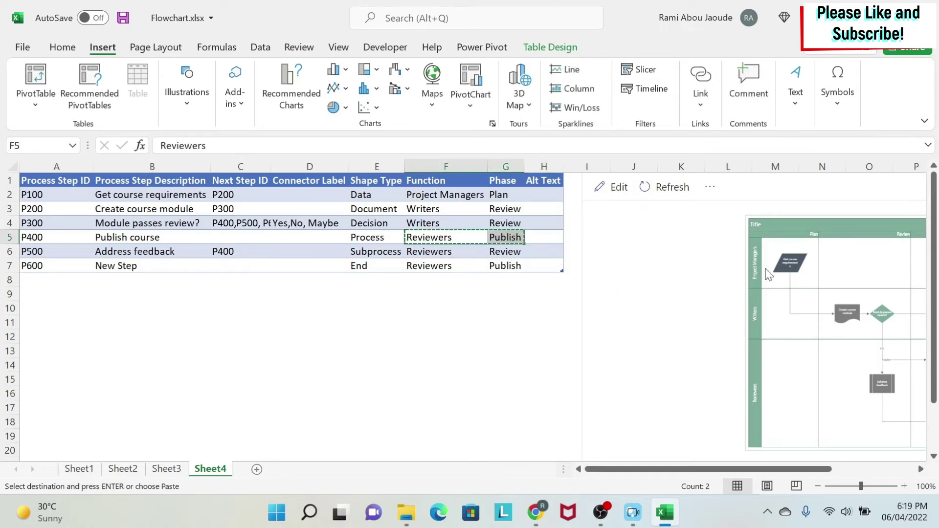
{"action": "left_click_drag", "start_coordinate": [765, 471], "coordinate": [807, 471]}
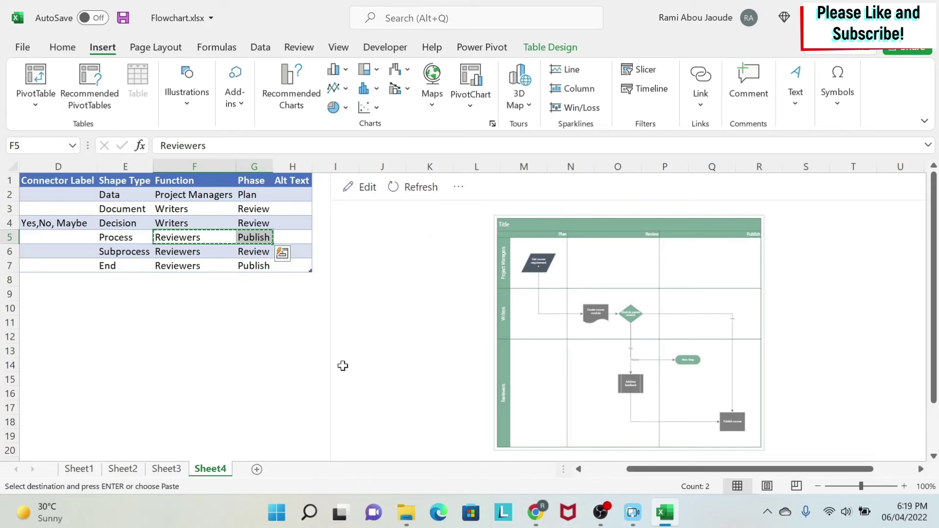
{"action": "scroll", "coordinate": [465, 424], "scroll_direction": "left", "scroll_amount": 3}
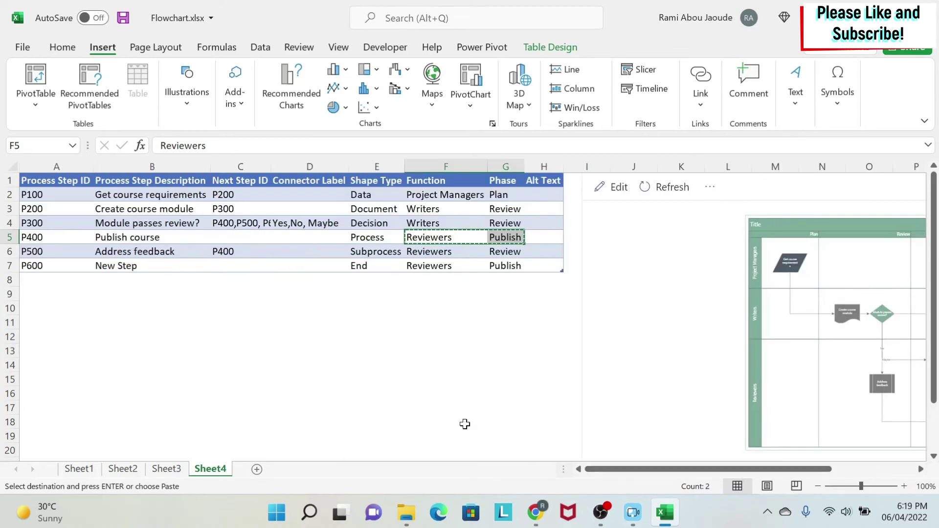
Clear the P600 New Step row's contents and refresh the flowchart.
{"action": "left_click", "coordinate": [28, 263]}
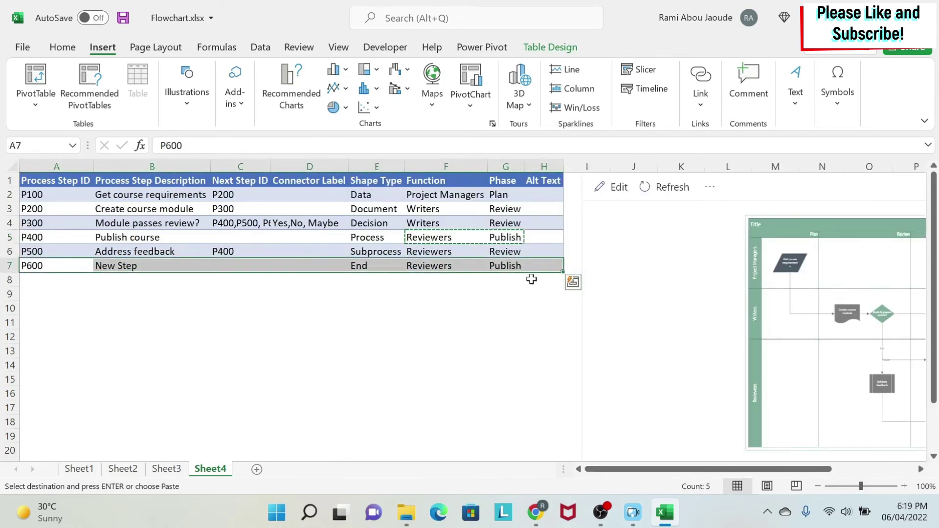
{"action": "key", "text": "Delete"}
{"action": "left_click", "coordinate": [351, 336]}
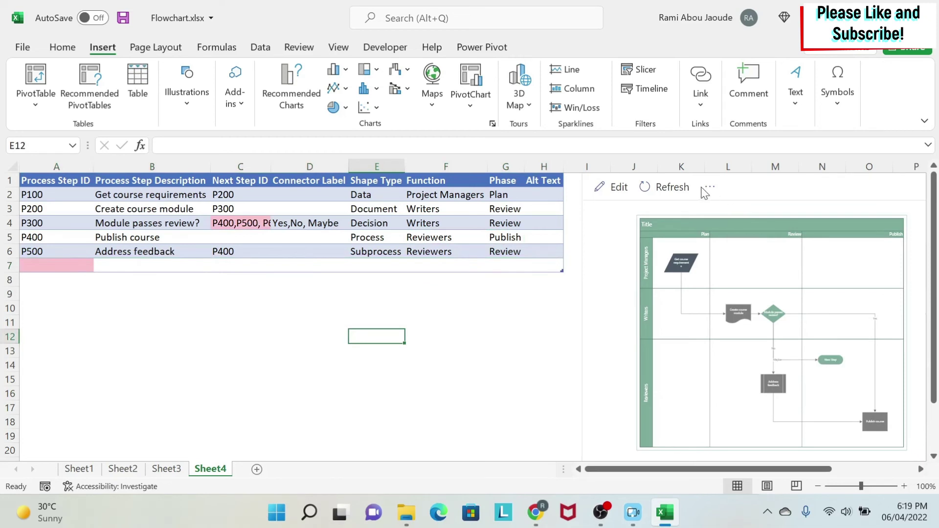
{"action": "left_click", "coordinate": [674, 187]}
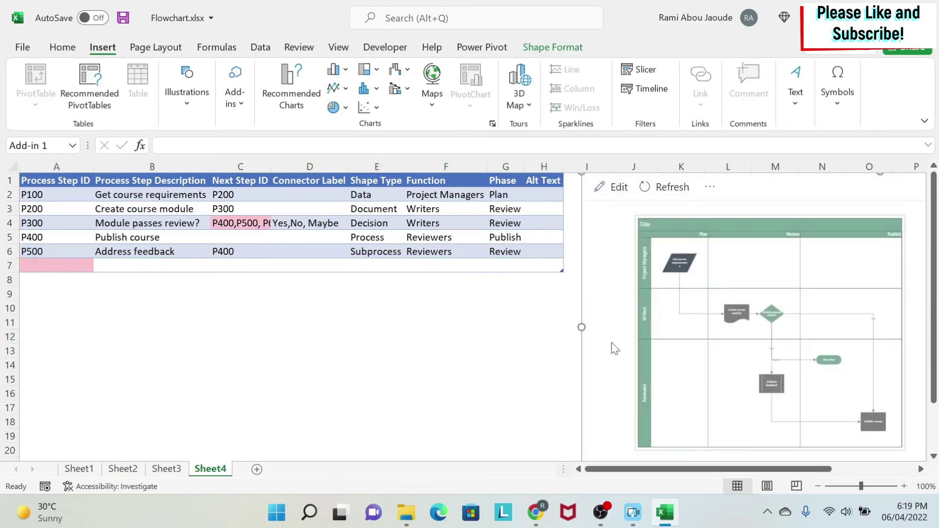
Remove P600 from C4 and Maybe from D4, then refresh the flowchart.
{"action": "left_click", "coordinate": [228, 223]}
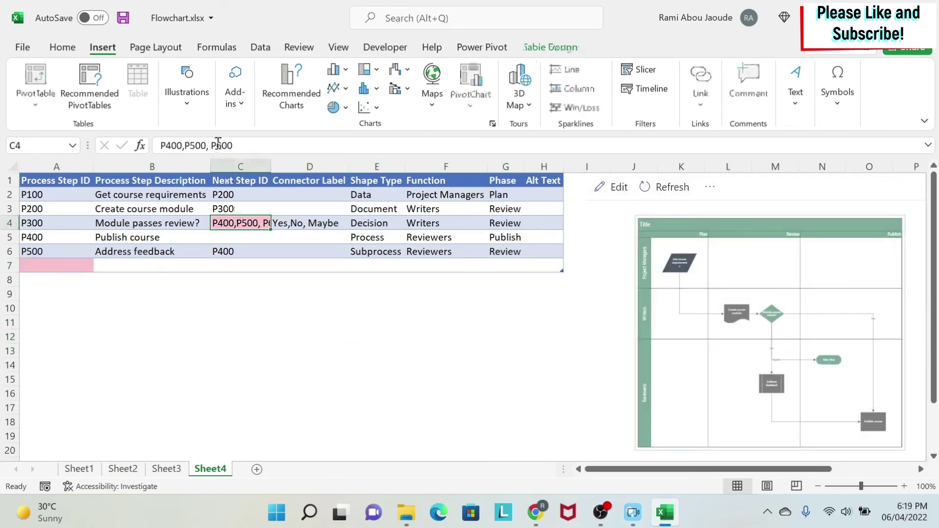
{"action": "left_click_drag", "start_coordinate": [206, 146], "coordinate": [307, 141]}
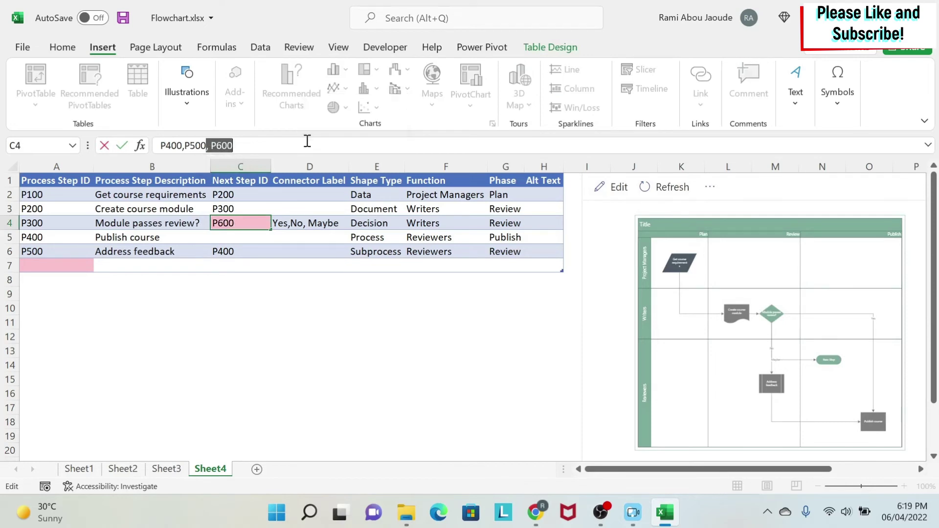
{"action": "key", "text": "BackSpace"}
{"action": "left_click", "coordinate": [284, 305]}
{"action": "left_click", "coordinate": [307, 216]}
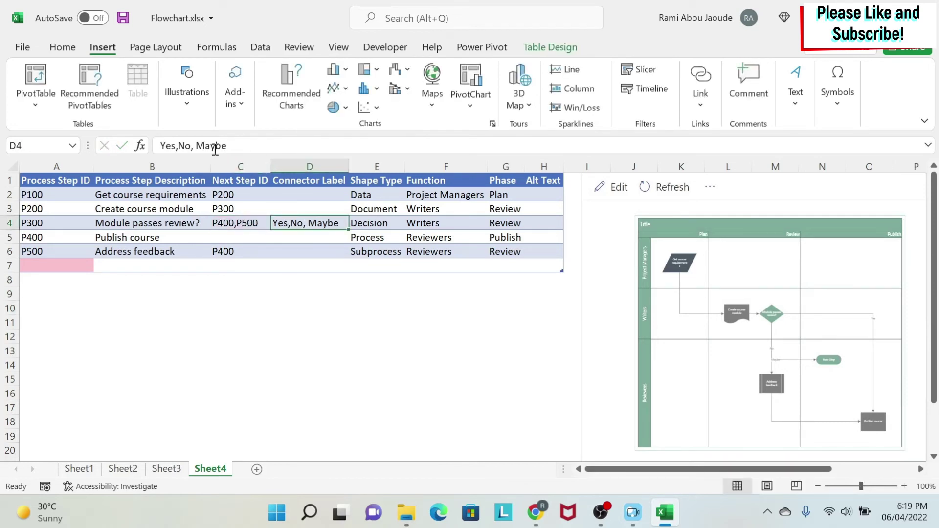
{"action": "left_click_drag", "start_coordinate": [192, 145], "coordinate": [327, 146]}
{"action": "key", "text": "BackSpace"}
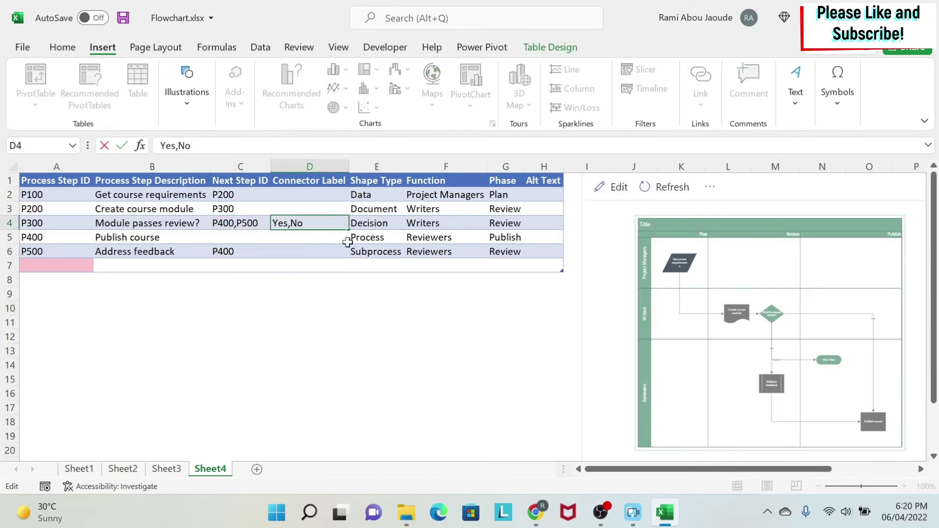
{"action": "left_click", "coordinate": [322, 351]}
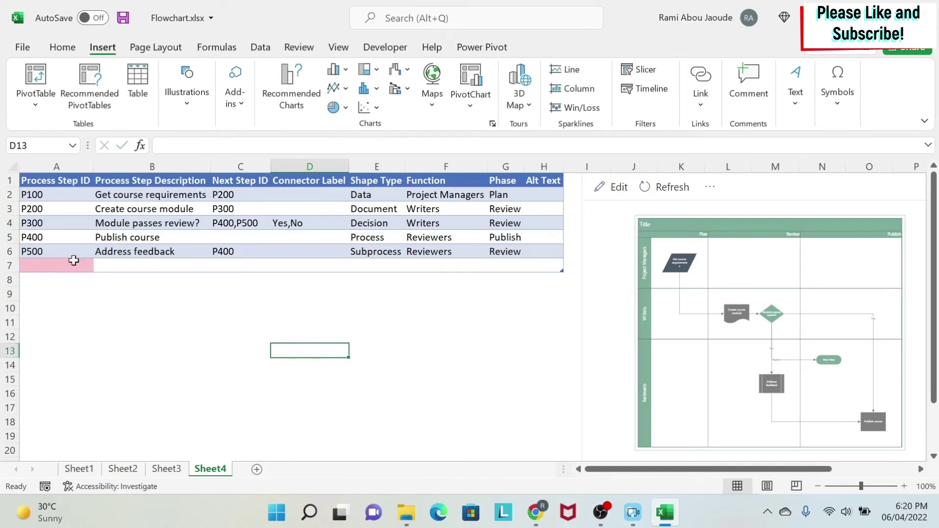
{"action": "left_click", "coordinate": [660, 187]}
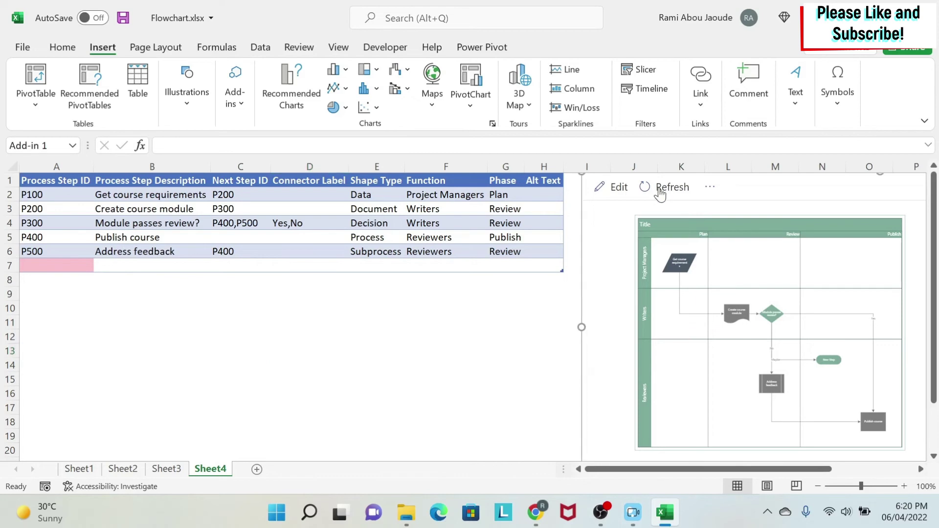
{"action": "left_click", "coordinate": [477, 334]}
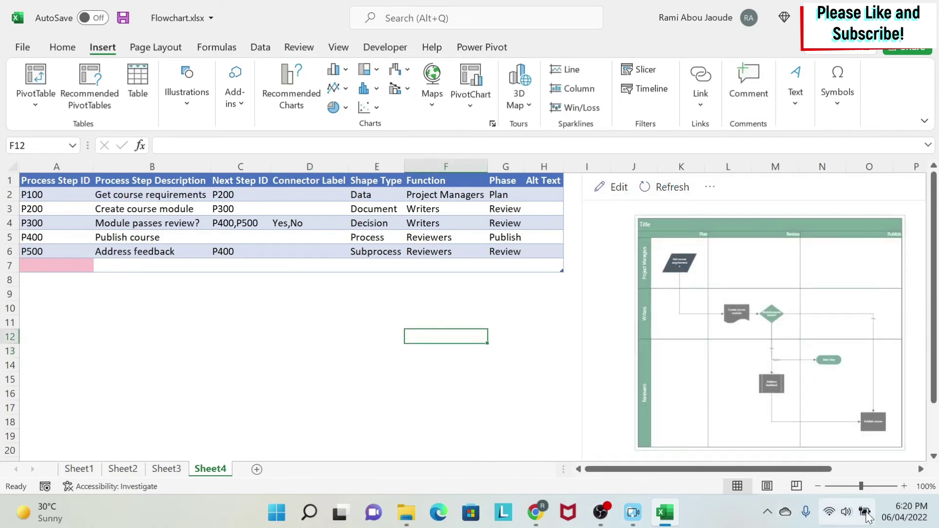
Resize the table so it ends at row 6.
{"action": "left_click_drag", "start_coordinate": [826, 468], "coordinate": [905, 468]}
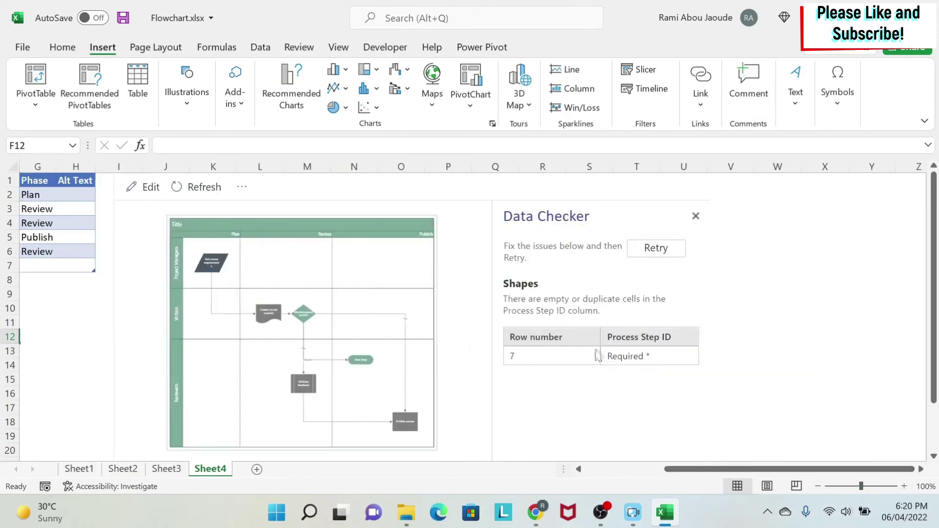
{"action": "left_click_drag", "start_coordinate": [770, 468], "coordinate": [592, 472]}
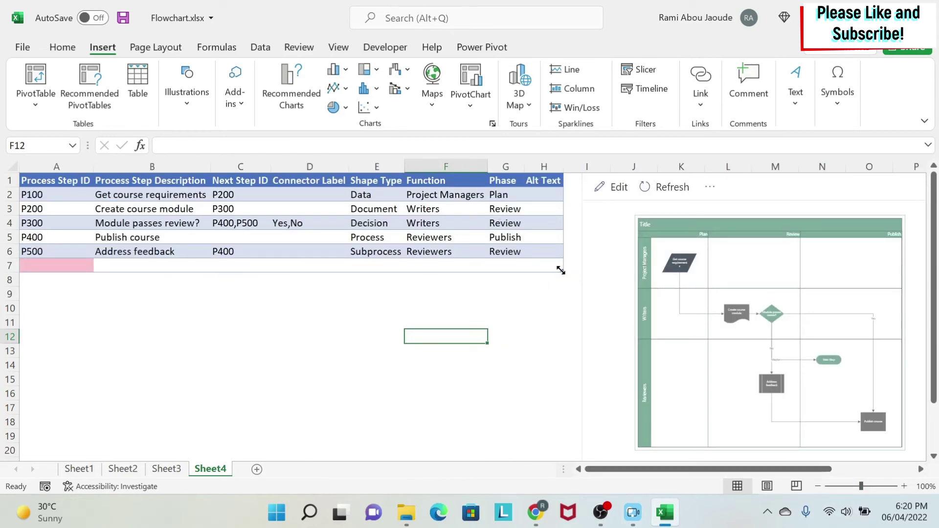
{"action": "left_click_drag", "start_coordinate": [561, 270], "coordinate": [562, 256]}
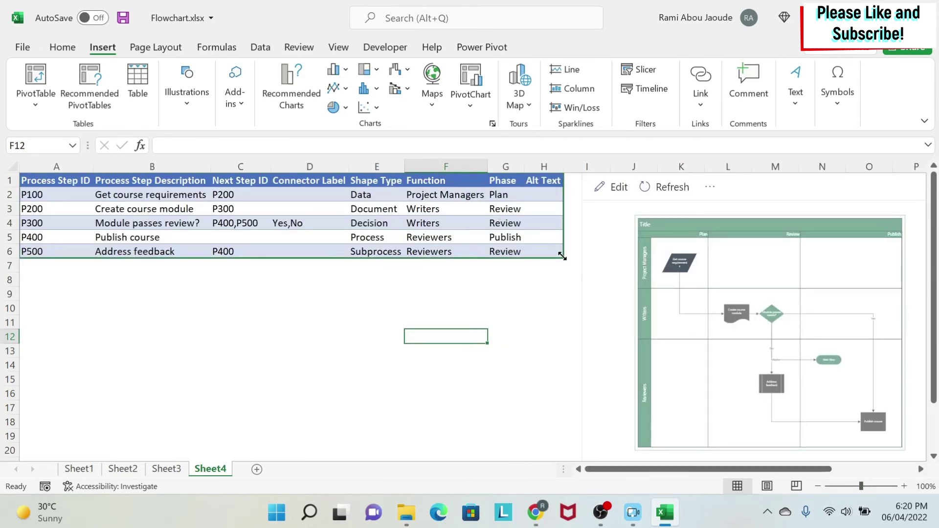
Paste blank cell A8 over A7 to clear its pink fill, then refresh the flowchart.
{"action": "left_click", "coordinate": [92, 266]}
{"action": "left_click", "coordinate": [66, 280]}
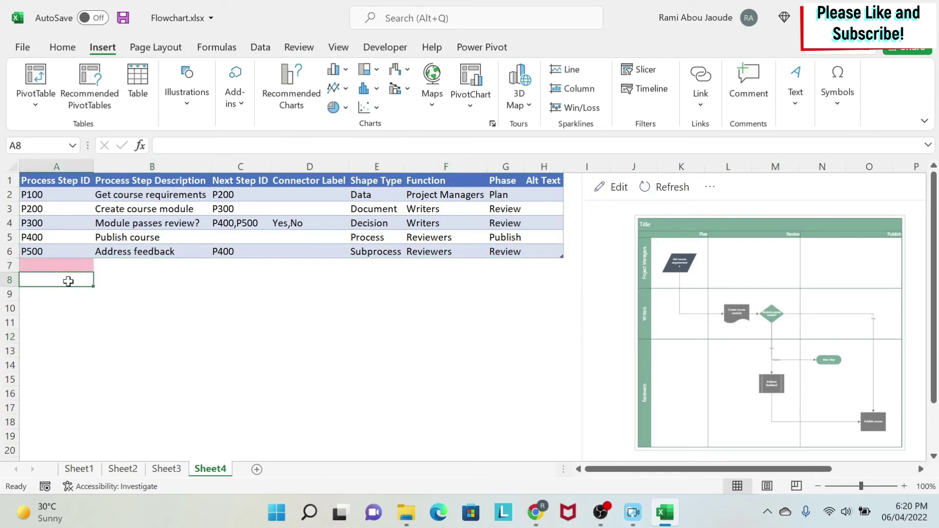
{"action": "key", "text": "ctrl+c"}
{"action": "left_click", "coordinate": [66, 264]}
{"action": "key", "text": "ctrl+v"}
{"action": "left_click", "coordinate": [165, 291]}
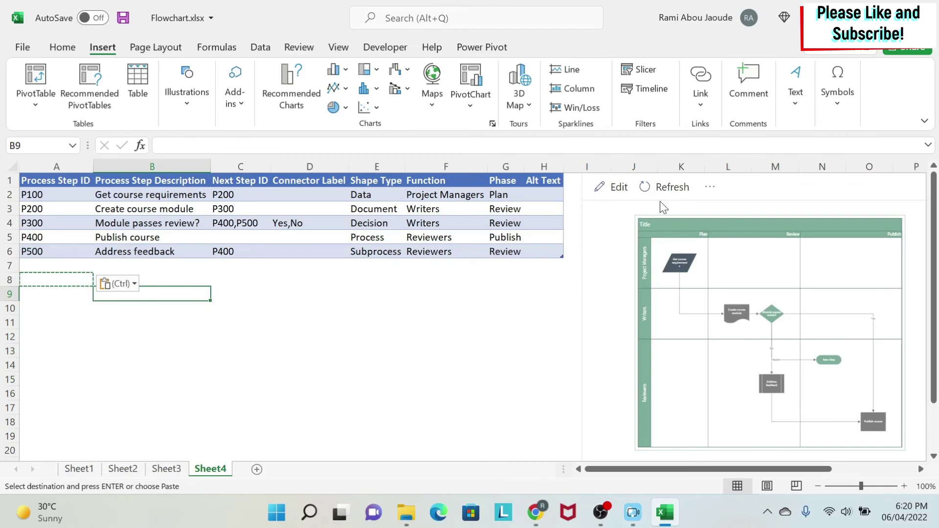
{"action": "left_click", "coordinate": [668, 186]}
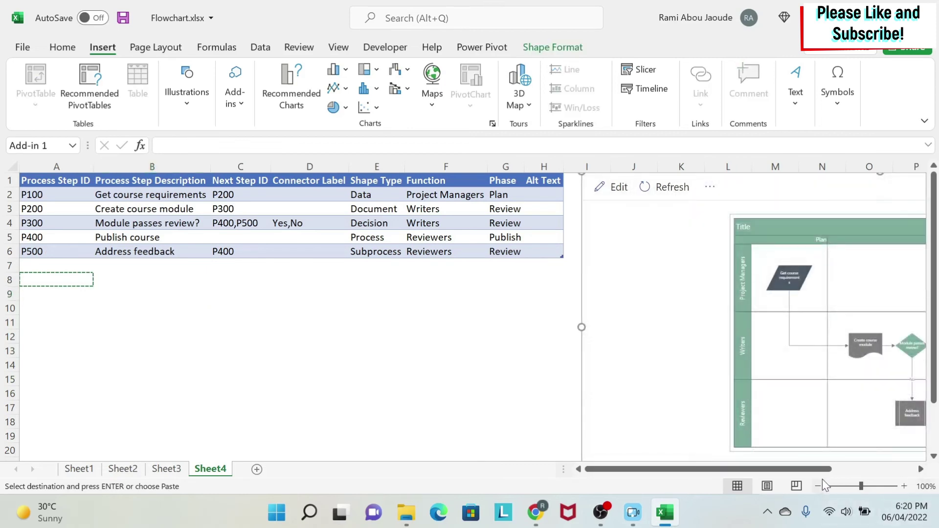
{"action": "mouse_move", "coordinate": [826, 469]}
{"action": "left_mouse_down"}
{"action": "mouse_move", "coordinate": [910, 468]}
{"action": "mouse_move", "coordinate": [827, 469]}
{"action": "left_mouse_up"}
Scroll right to show the whole five-step swimlane flowchart, then start a screen capture.
{"action": "scroll", "coordinate": [808, 339], "scroll_direction": "right", "scroll_amount": 3}
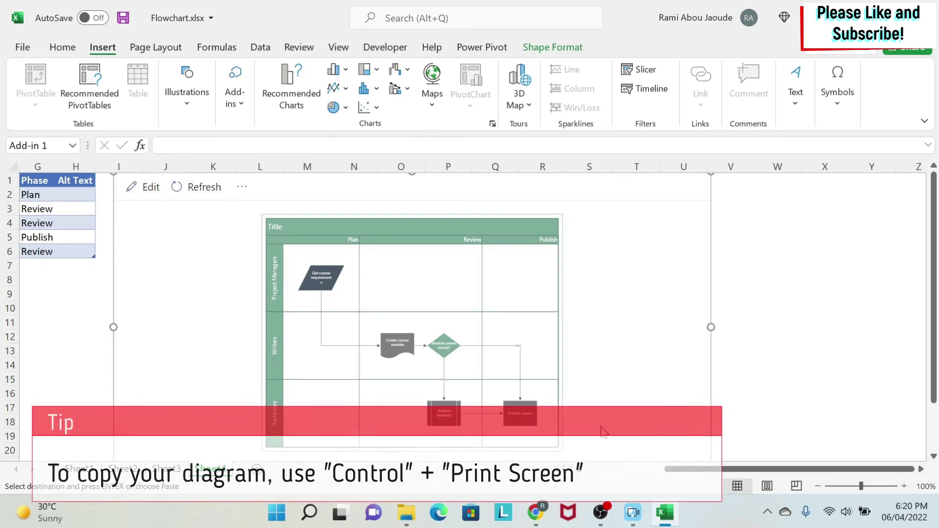
{"action": "key", "text": "ctrl+Print"}
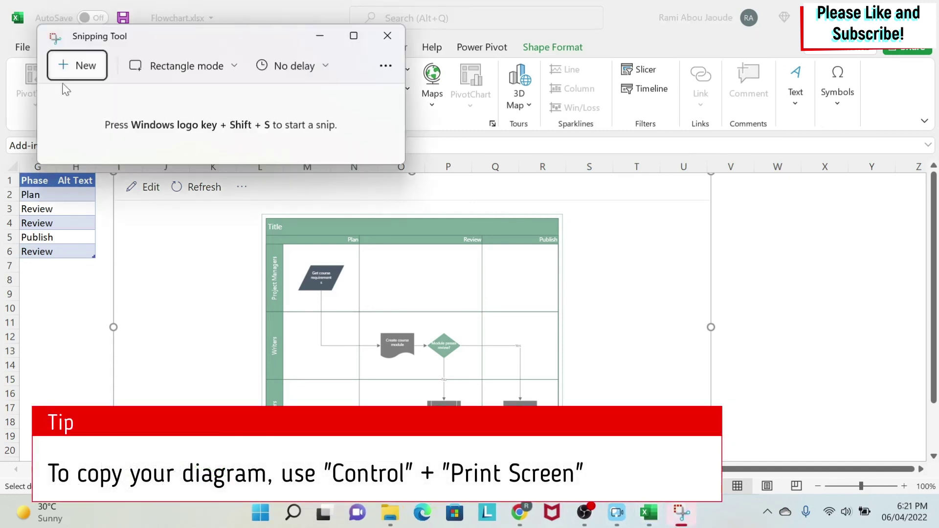
Take a rectangle snip around the swimlane flowchart, then close Snipping Tool and return to Sheet4.
{"action": "left_click", "coordinate": [68, 64]}
{"action": "left_click_drag", "start_coordinate": [252, 206], "coordinate": [574, 453]}
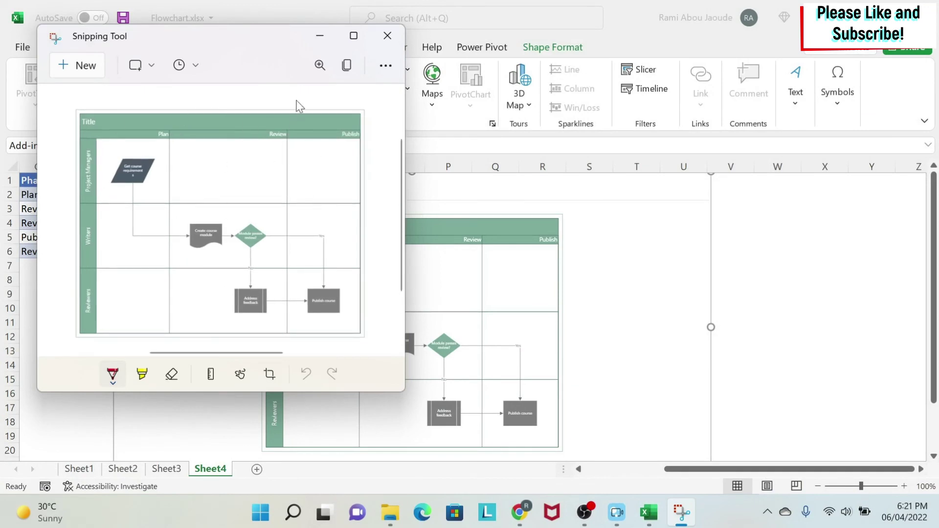
{"action": "left_click", "coordinate": [386, 67]}
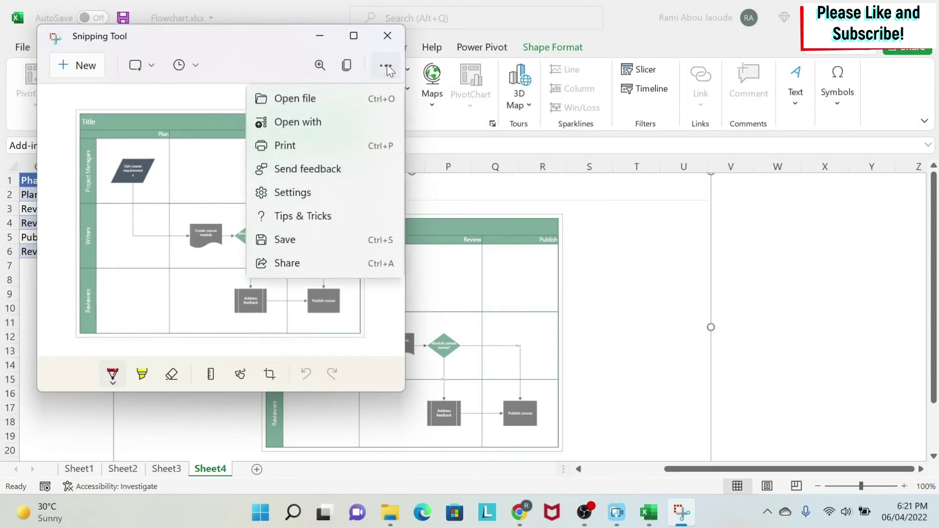
{"action": "left_click", "coordinate": [386, 68]}
{"action": "left_click", "coordinate": [387, 36]}
{"action": "left_click", "coordinate": [822, 342]}
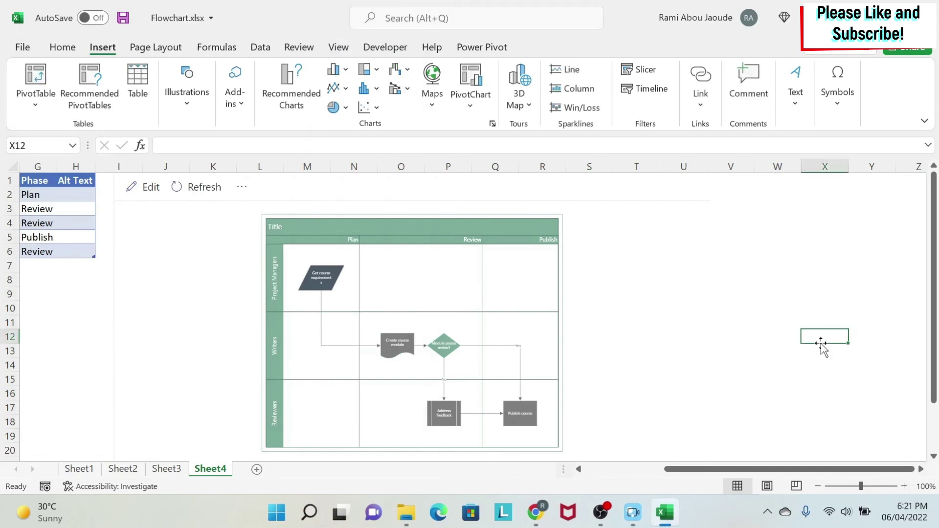
{"action": "left_click_drag", "start_coordinate": [822, 344], "coordinate": [306, 289]}
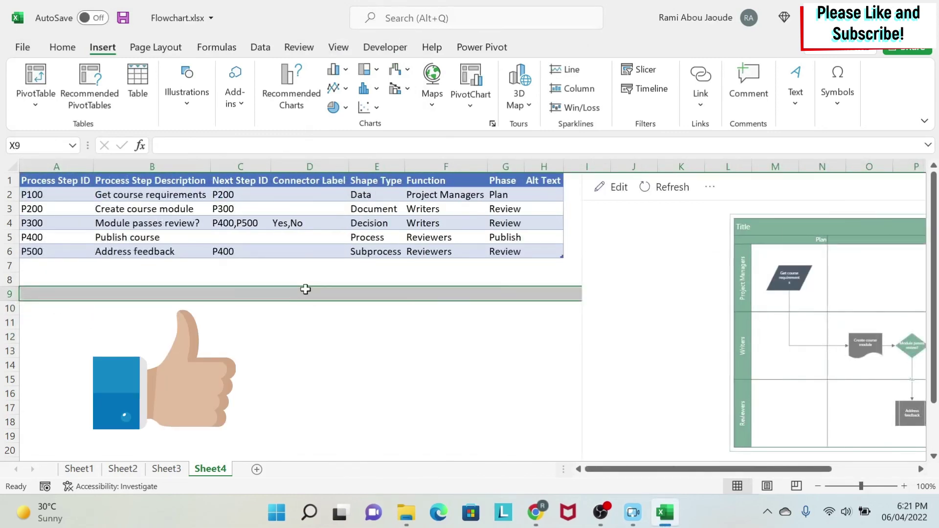